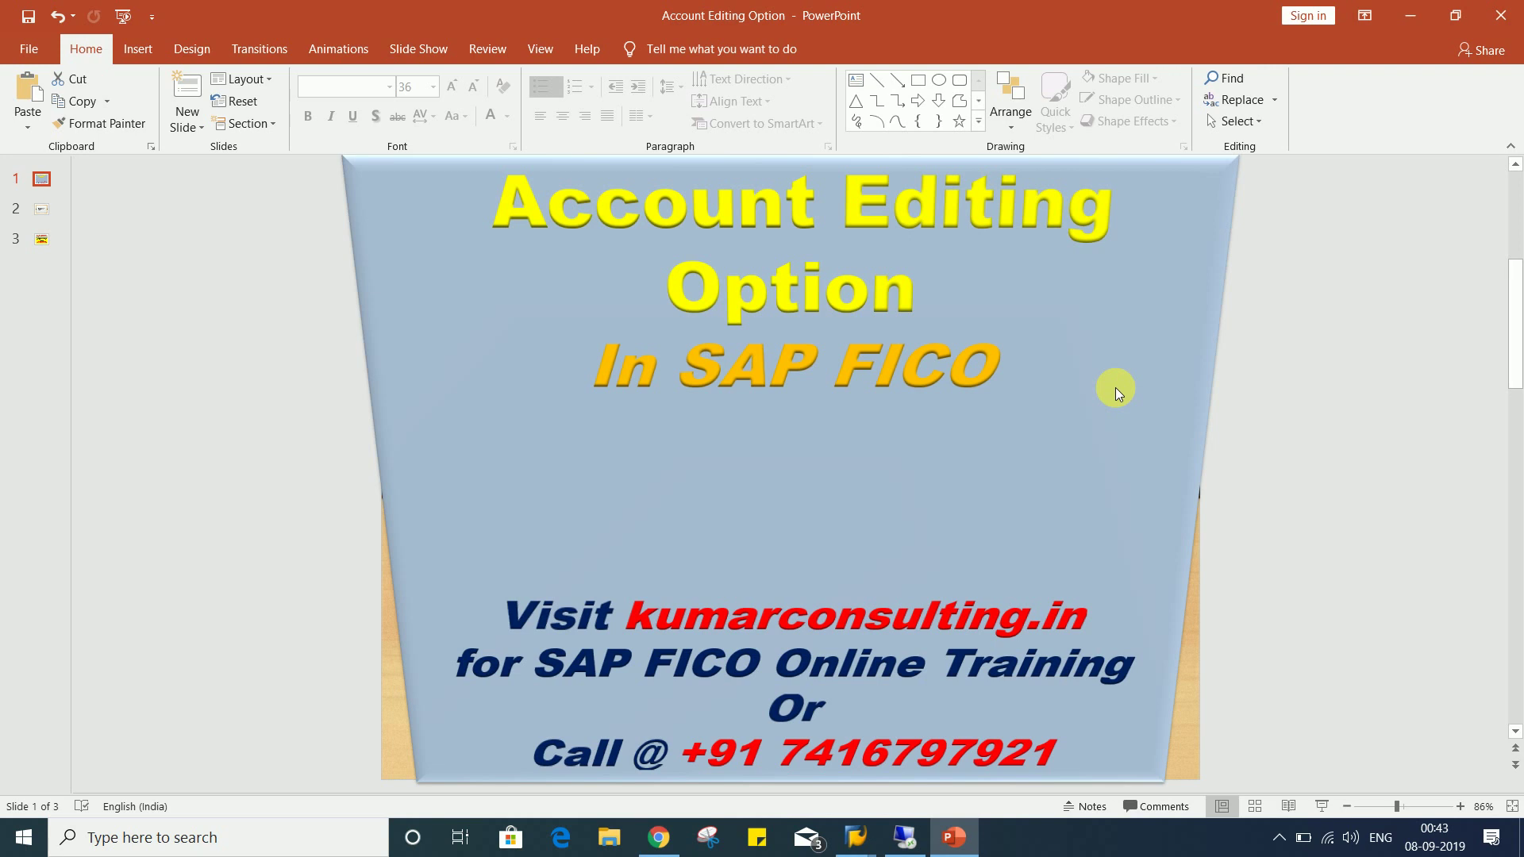
Step: Show slide 2, which asks whether transactions should be posted only in local currency
left_click(45, 212)
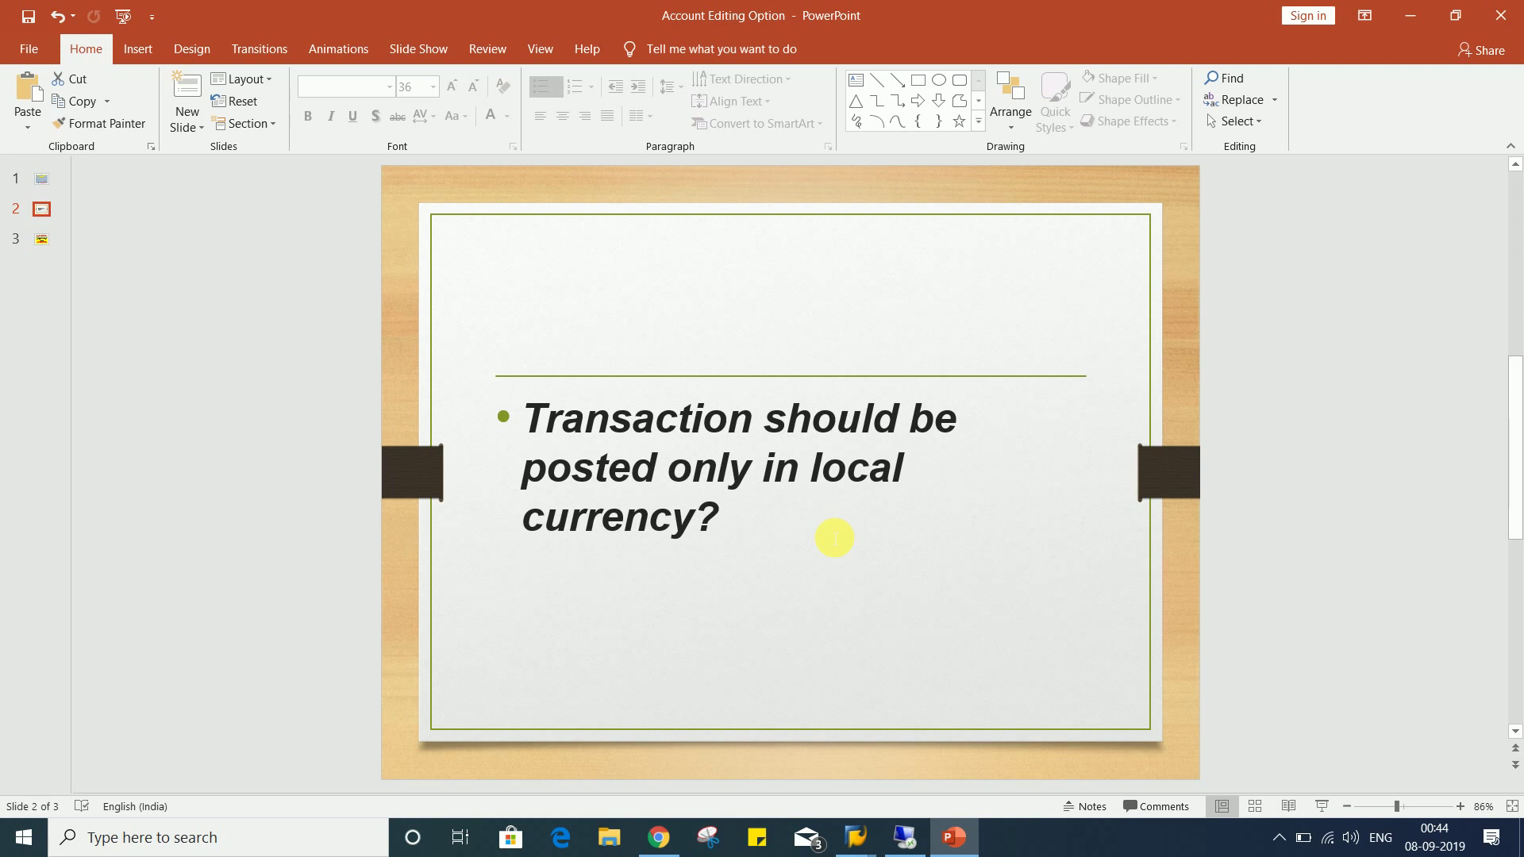
Step: Go back to the title slide, then bring up the list of open SAP windows
left_click(40, 181)
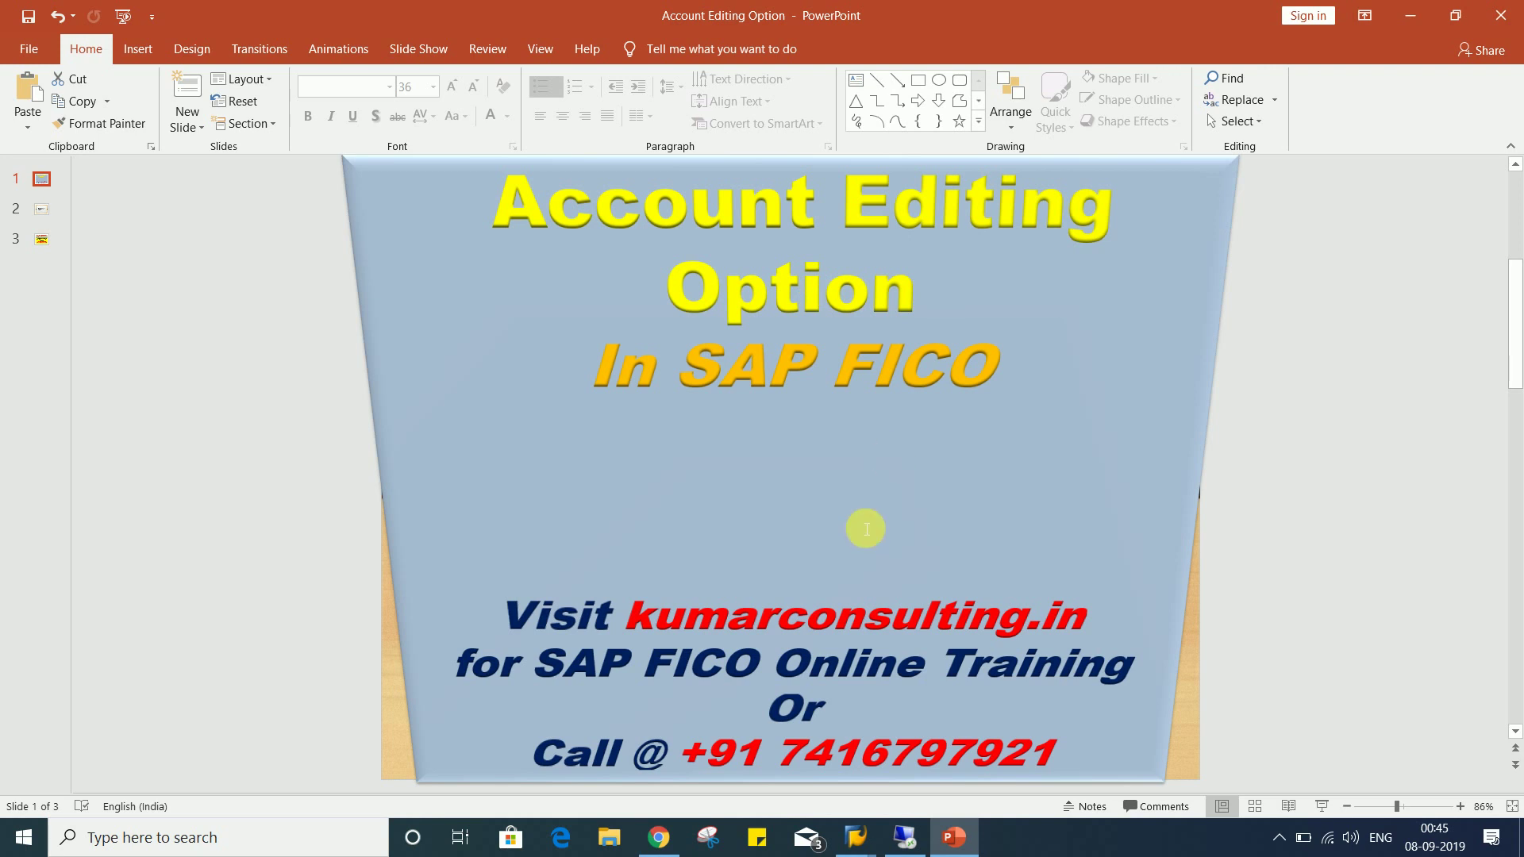
left_click(853, 846)
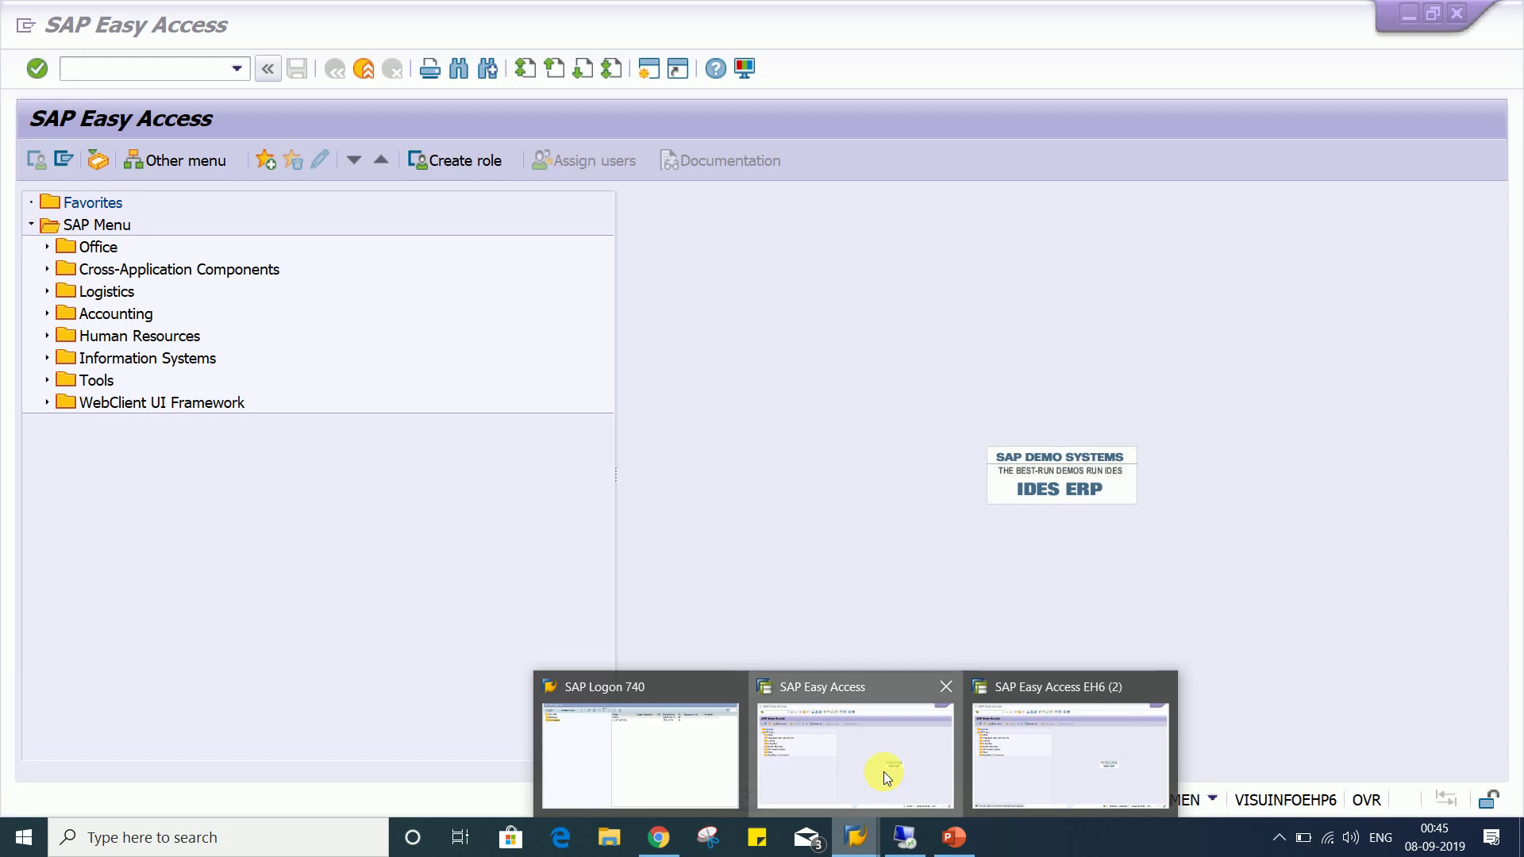
Step: Start transaction FB60 from the SAP Easy Access window
left_click(883, 771)
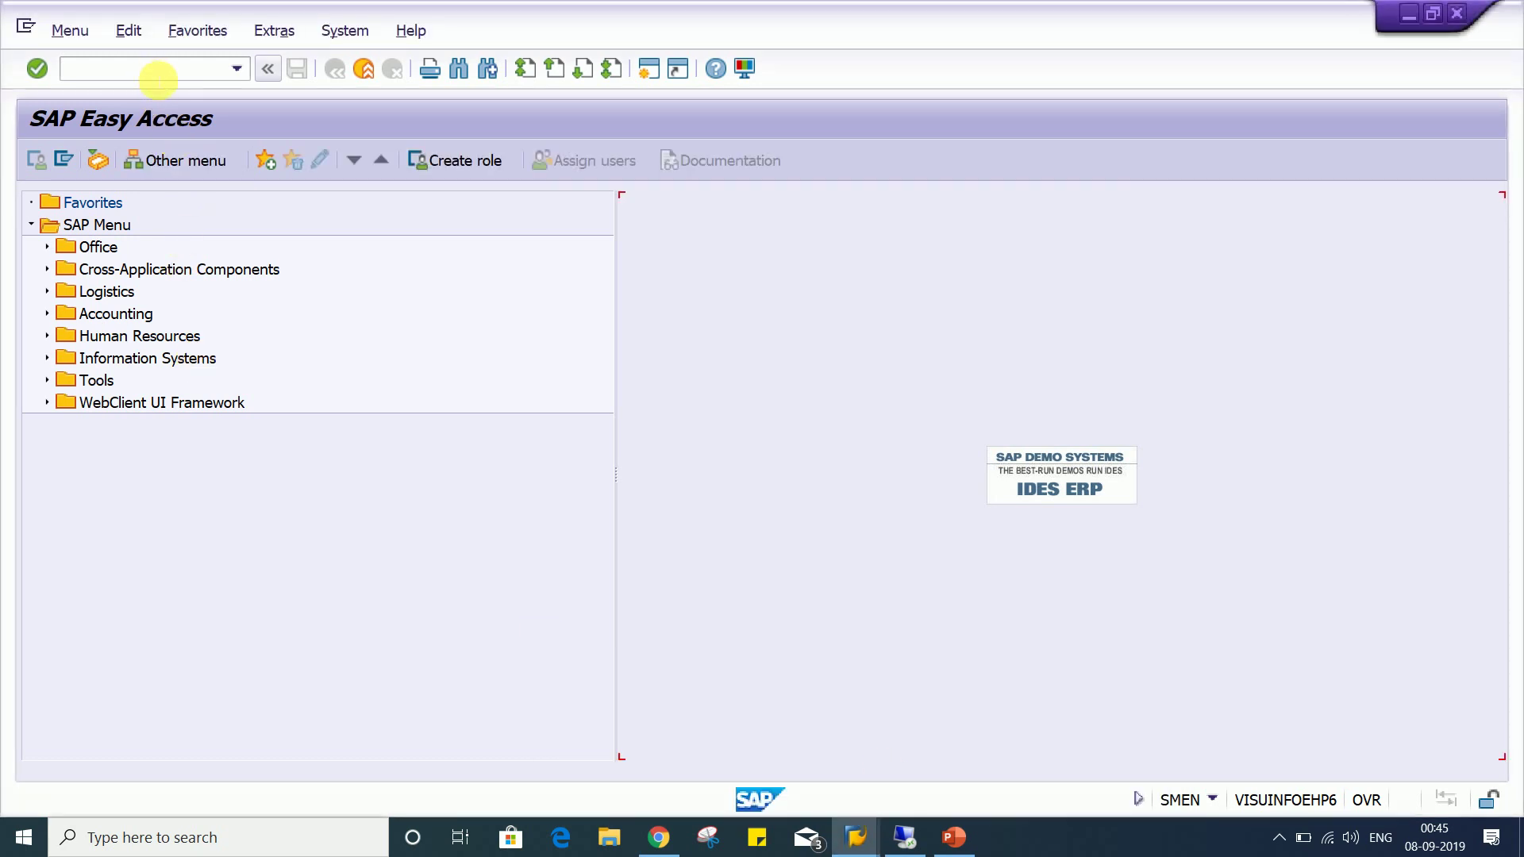
left_click(158, 73)
type("F")
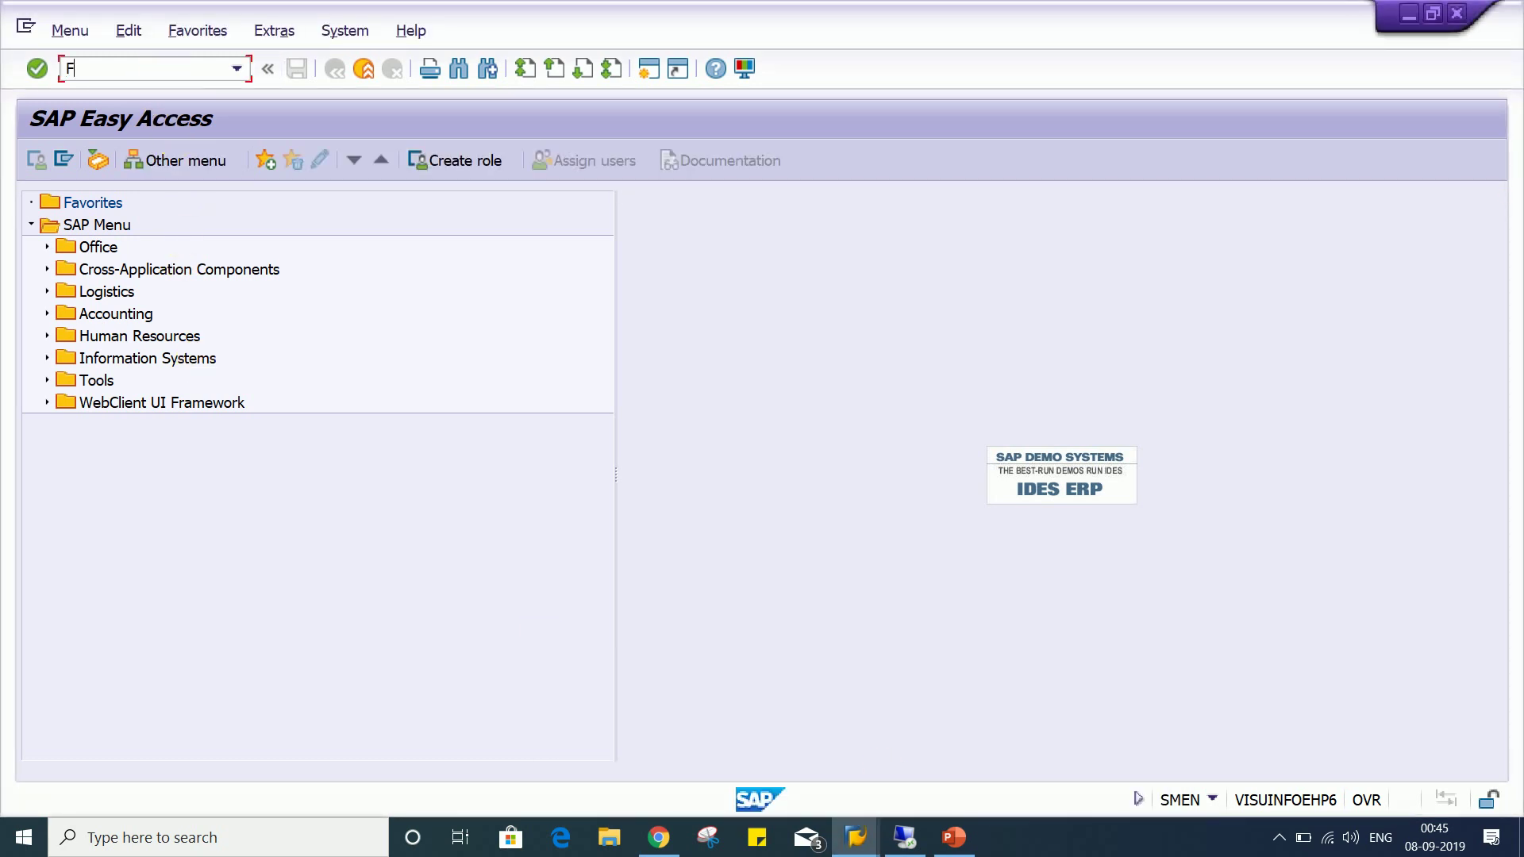
type("B60")
key("Return")
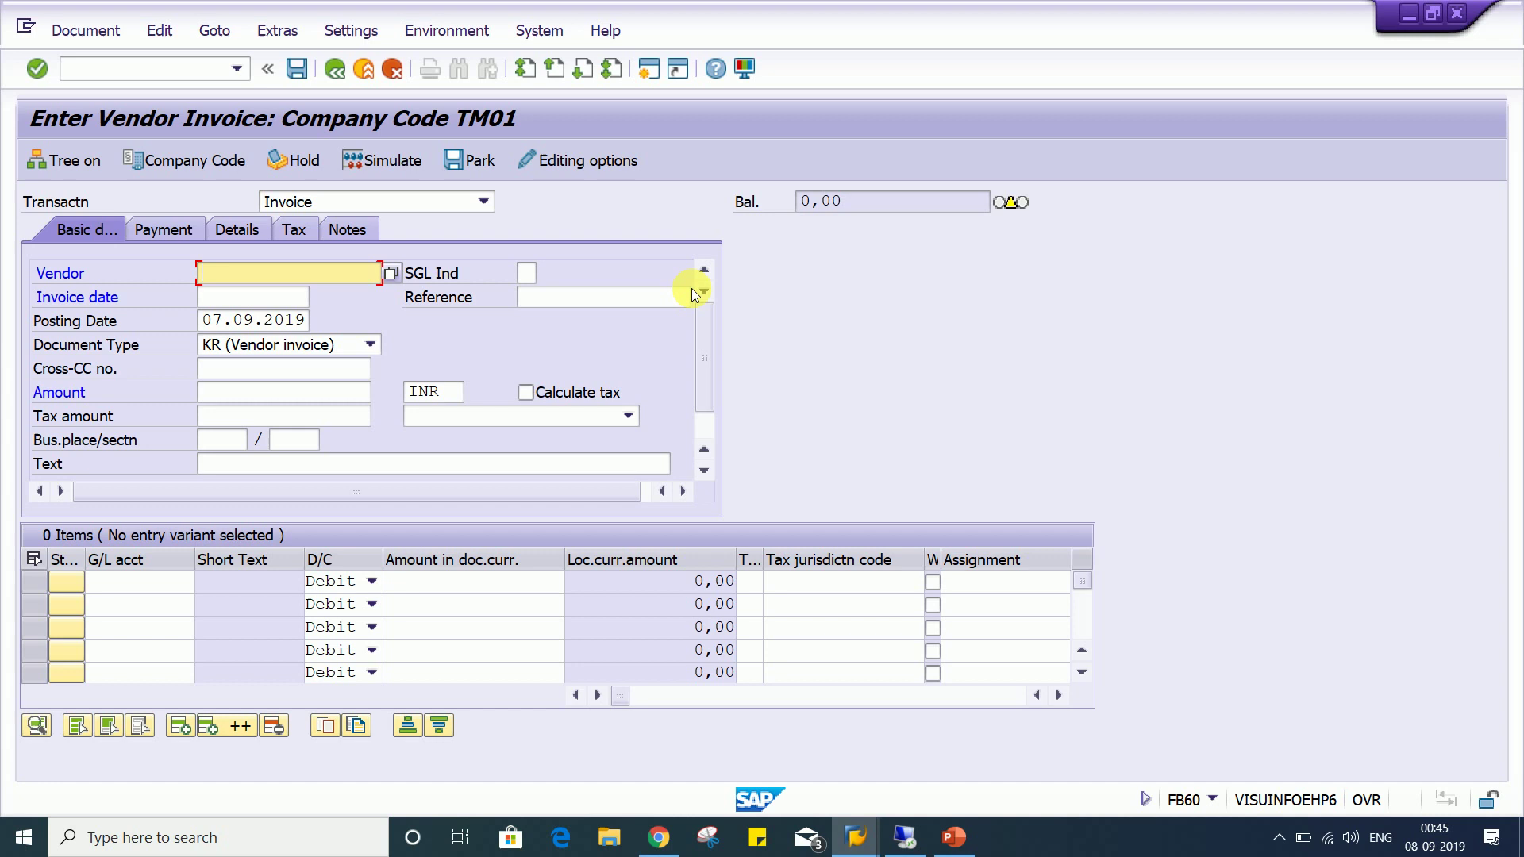
Step: Enter the previously used vendor, invoice date 07.09.2019, amount 1000 and currency USD
left_click(321, 282)
left_click(321, 282)
left_click(307, 293)
left_click(247, 300)
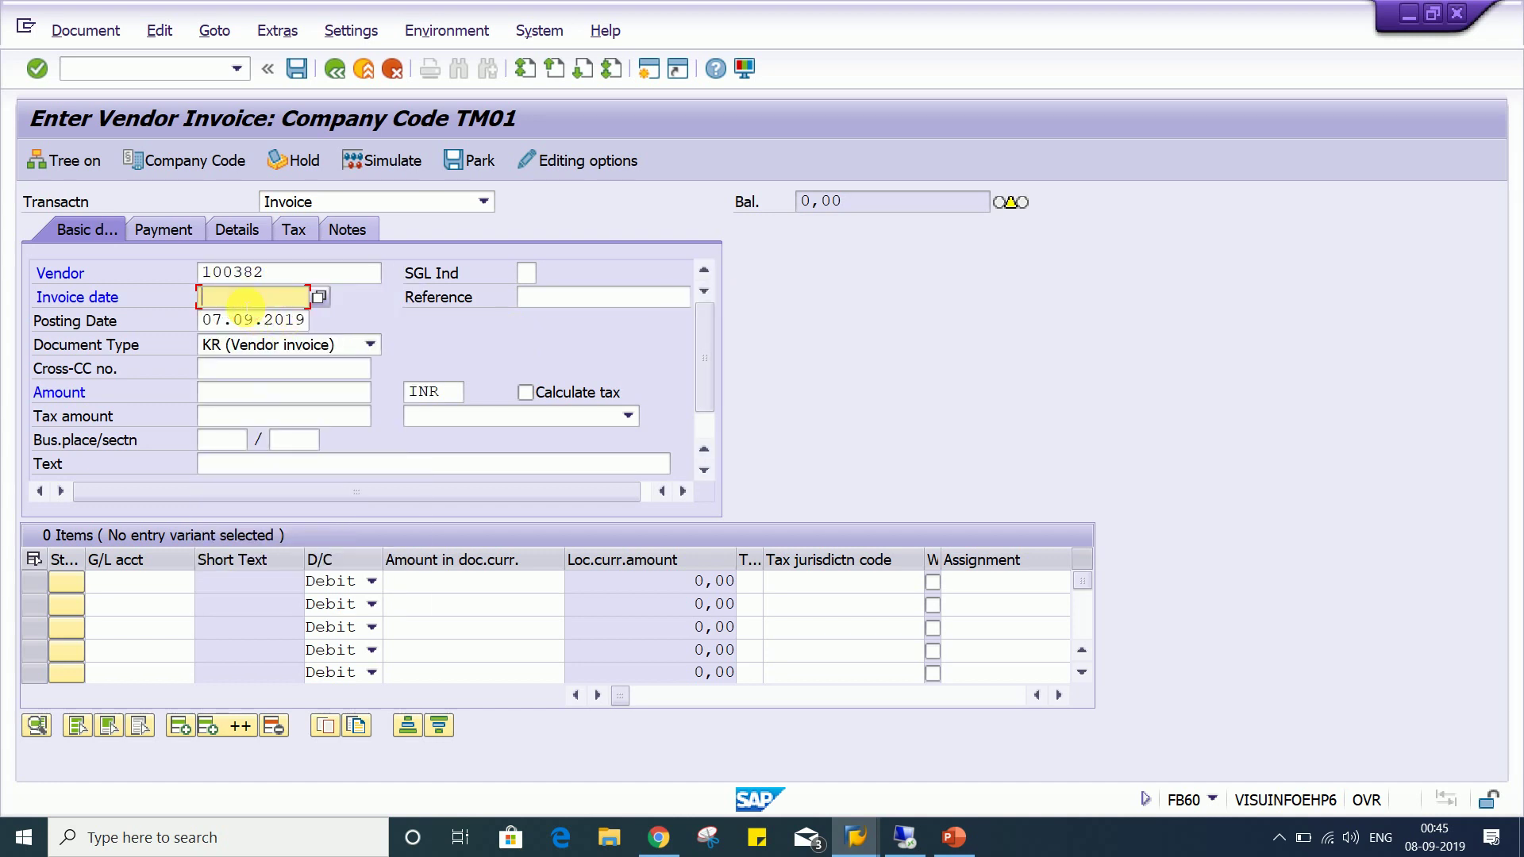
left_click(251, 315)
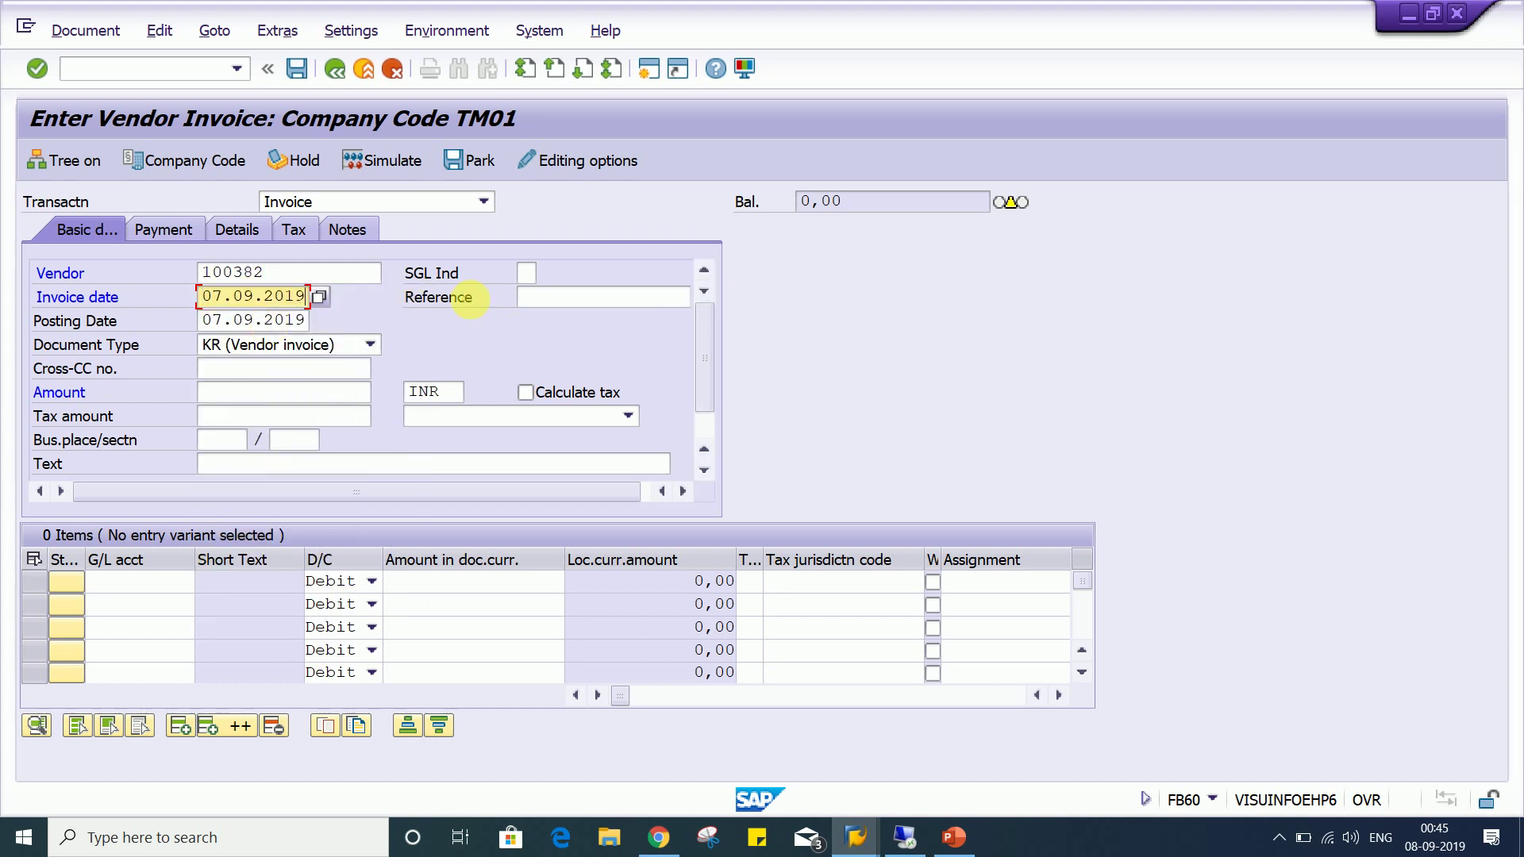
left_click(228, 398)
type("1000")
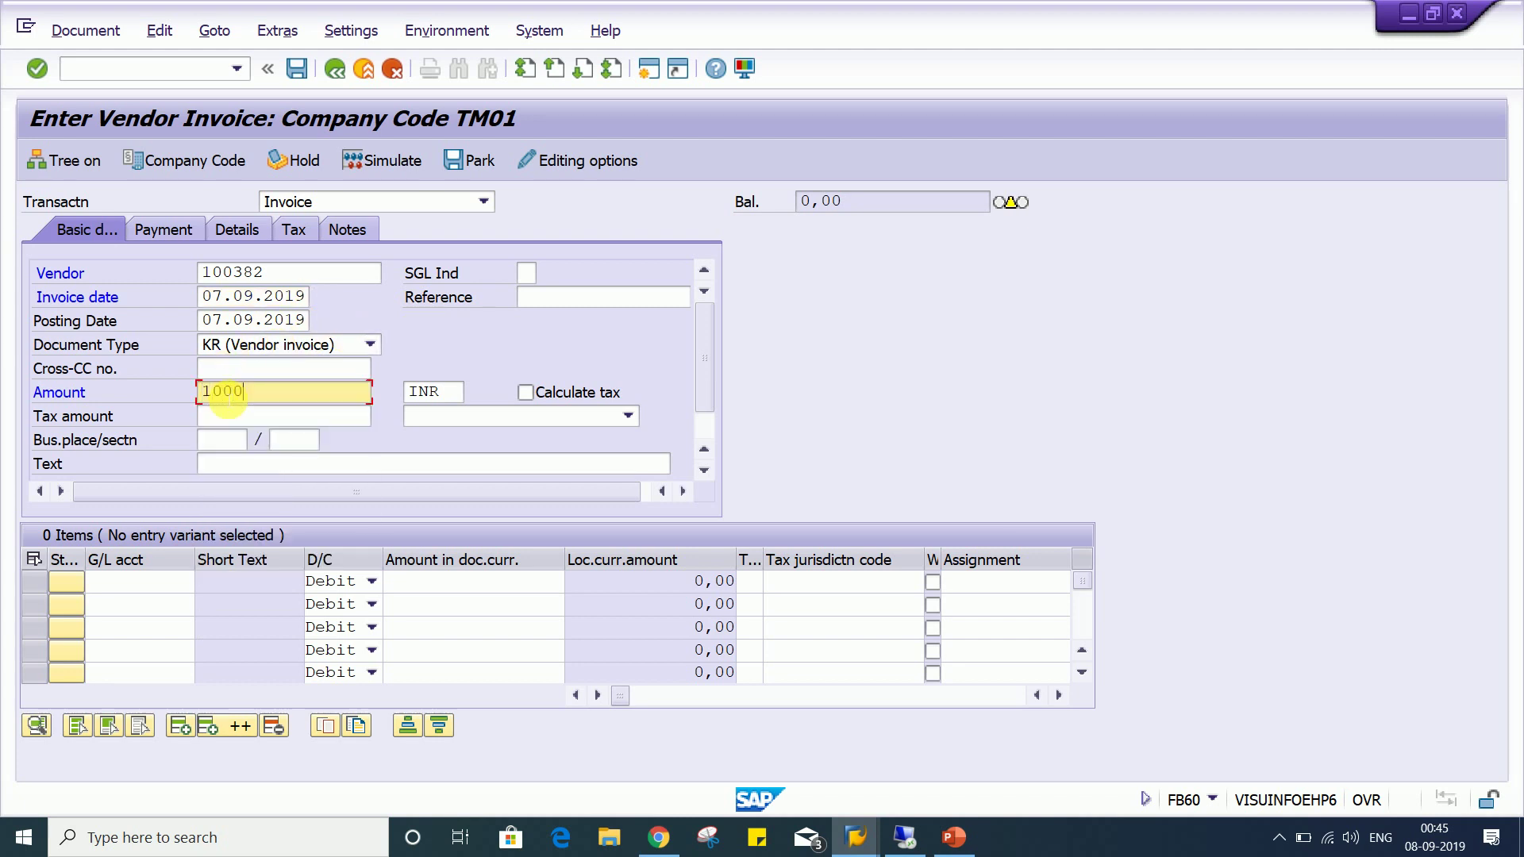
key("Tab")
key("Delete")
key("Delete")
key("Delete")
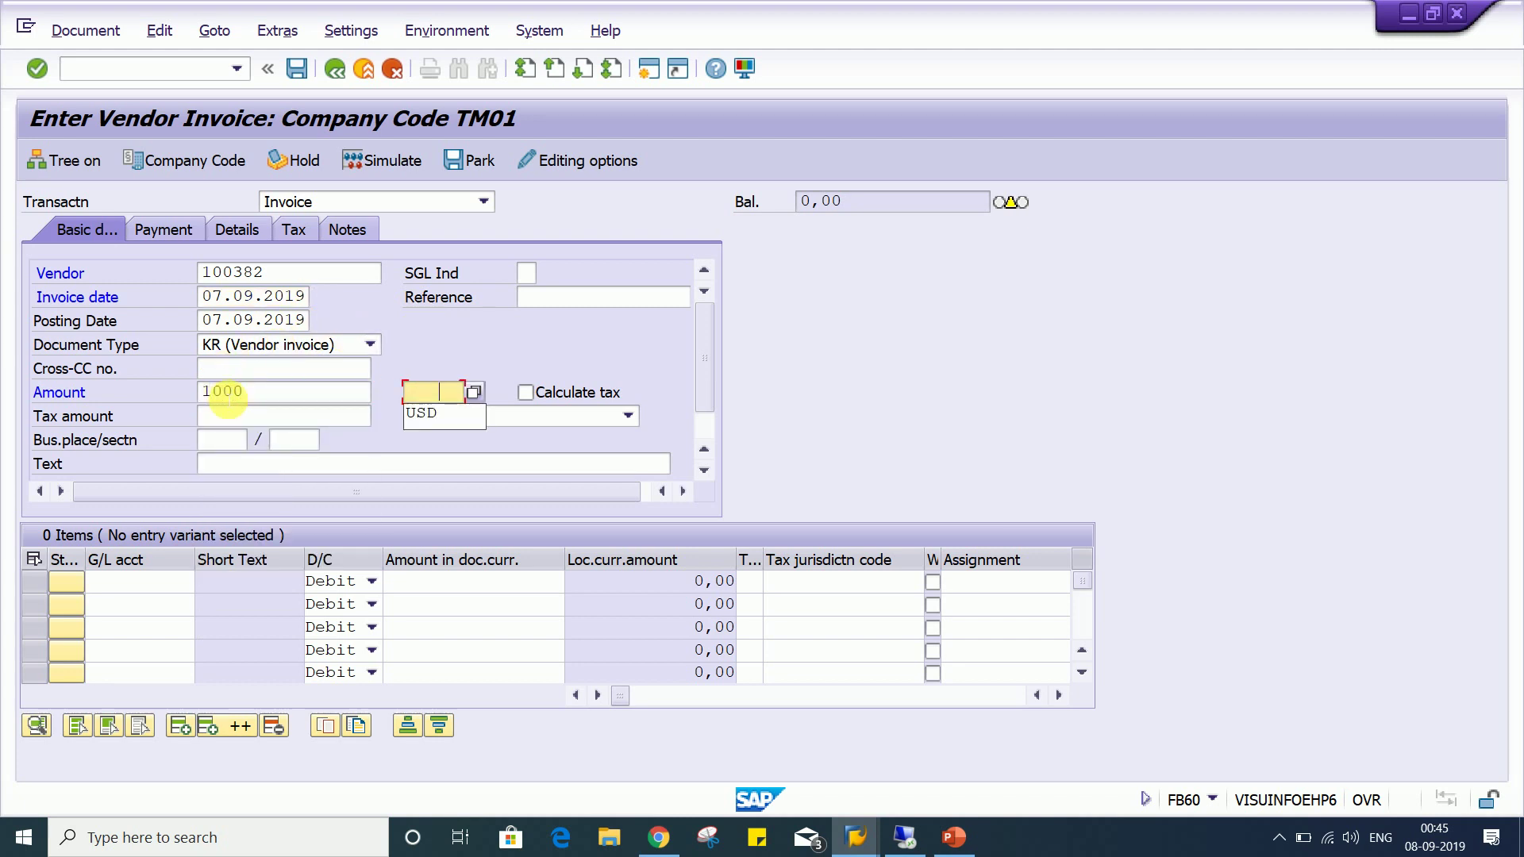
key("Down")
key("Return")
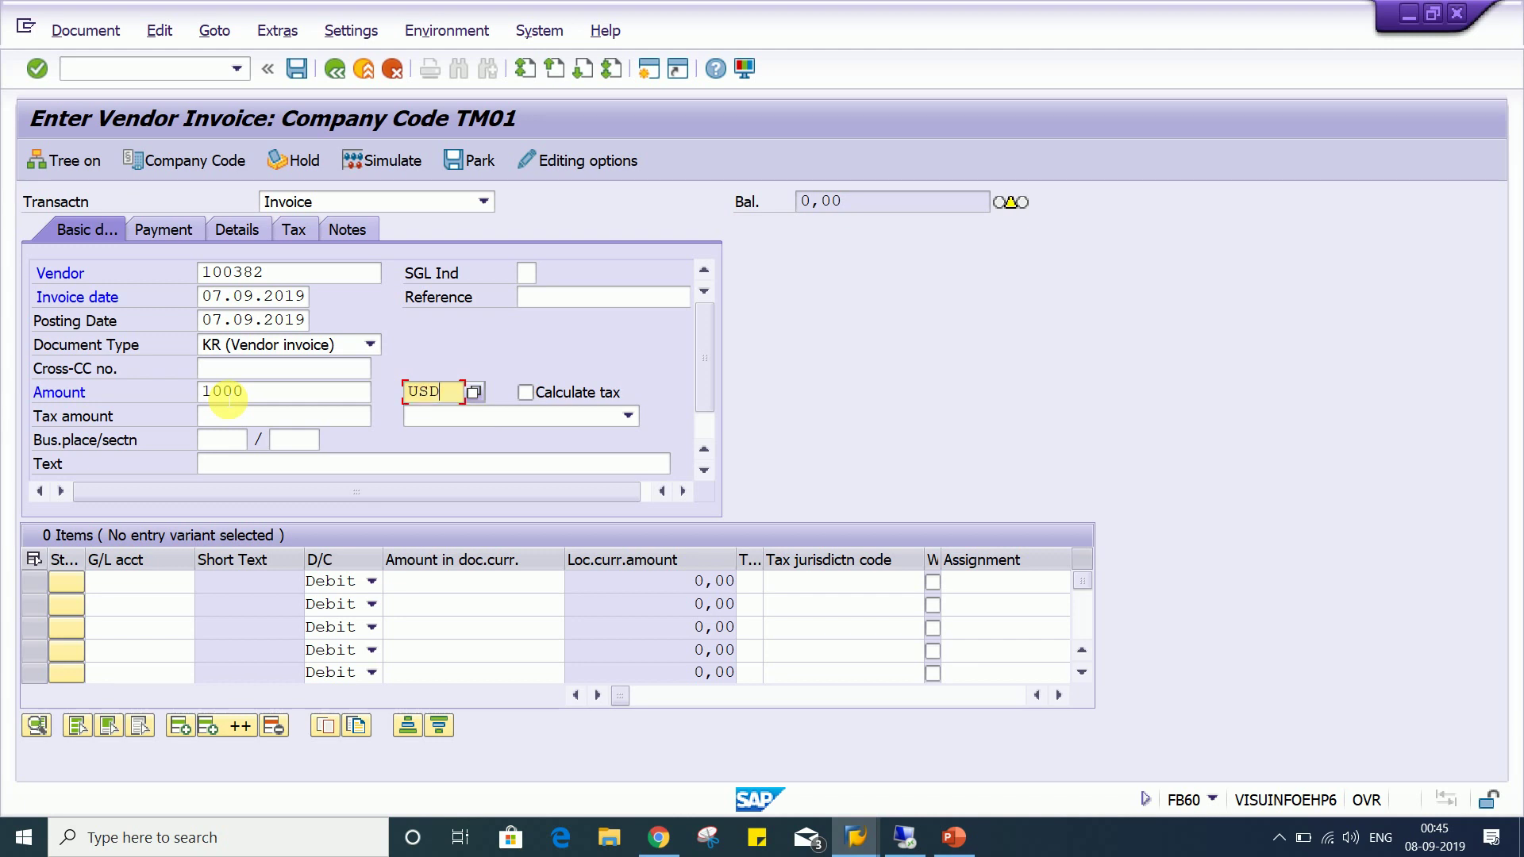
Step: Add a line item on G/L account 4000 for 1000 and process it
key("Return")
key("Delete")
key("Down")
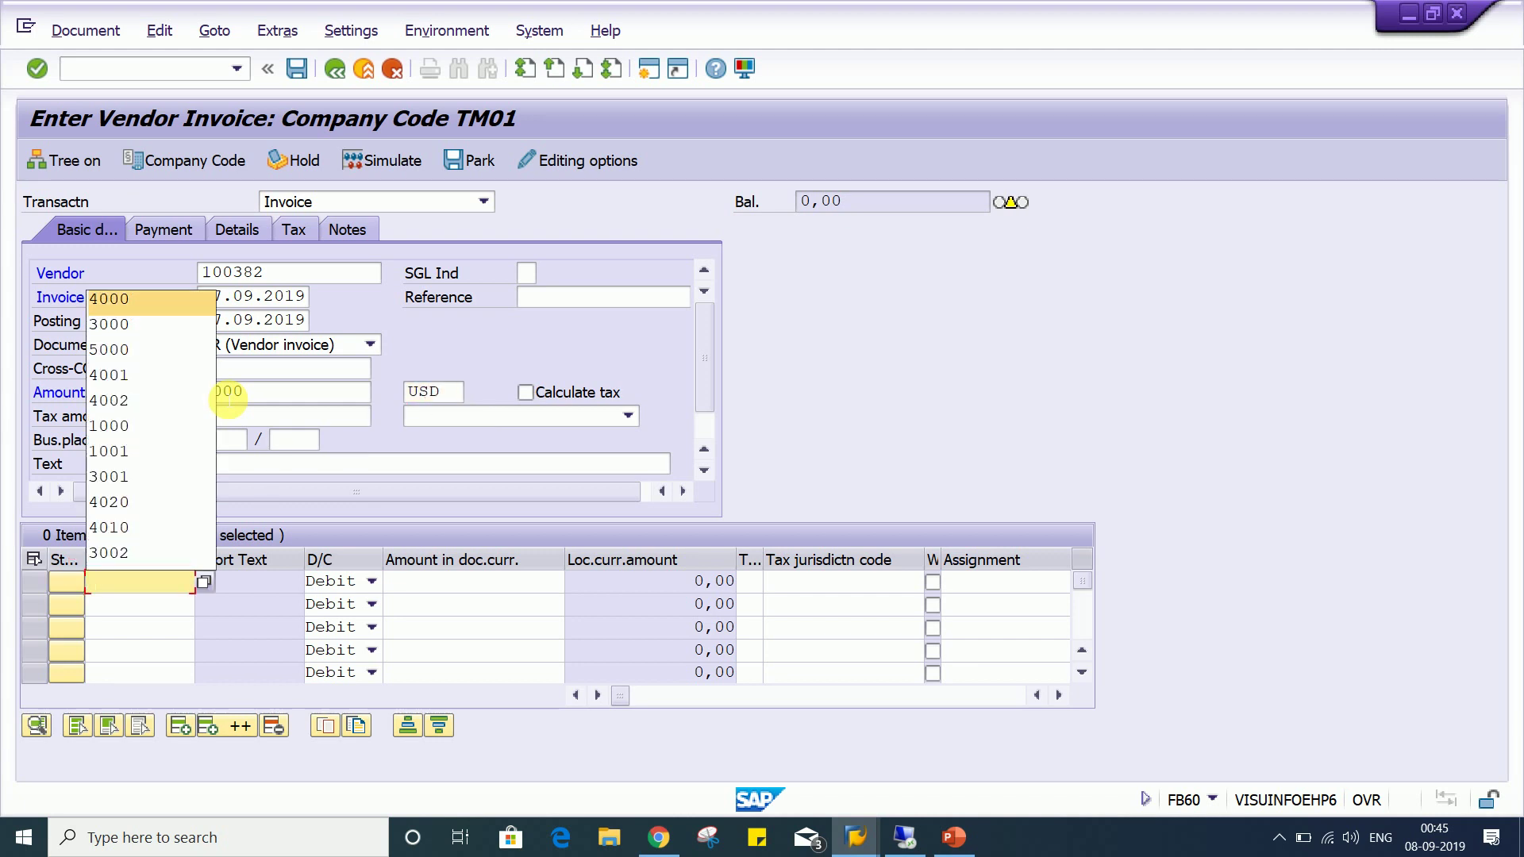
key("Return")
key("Tab")
key("Tab")
key("Down")
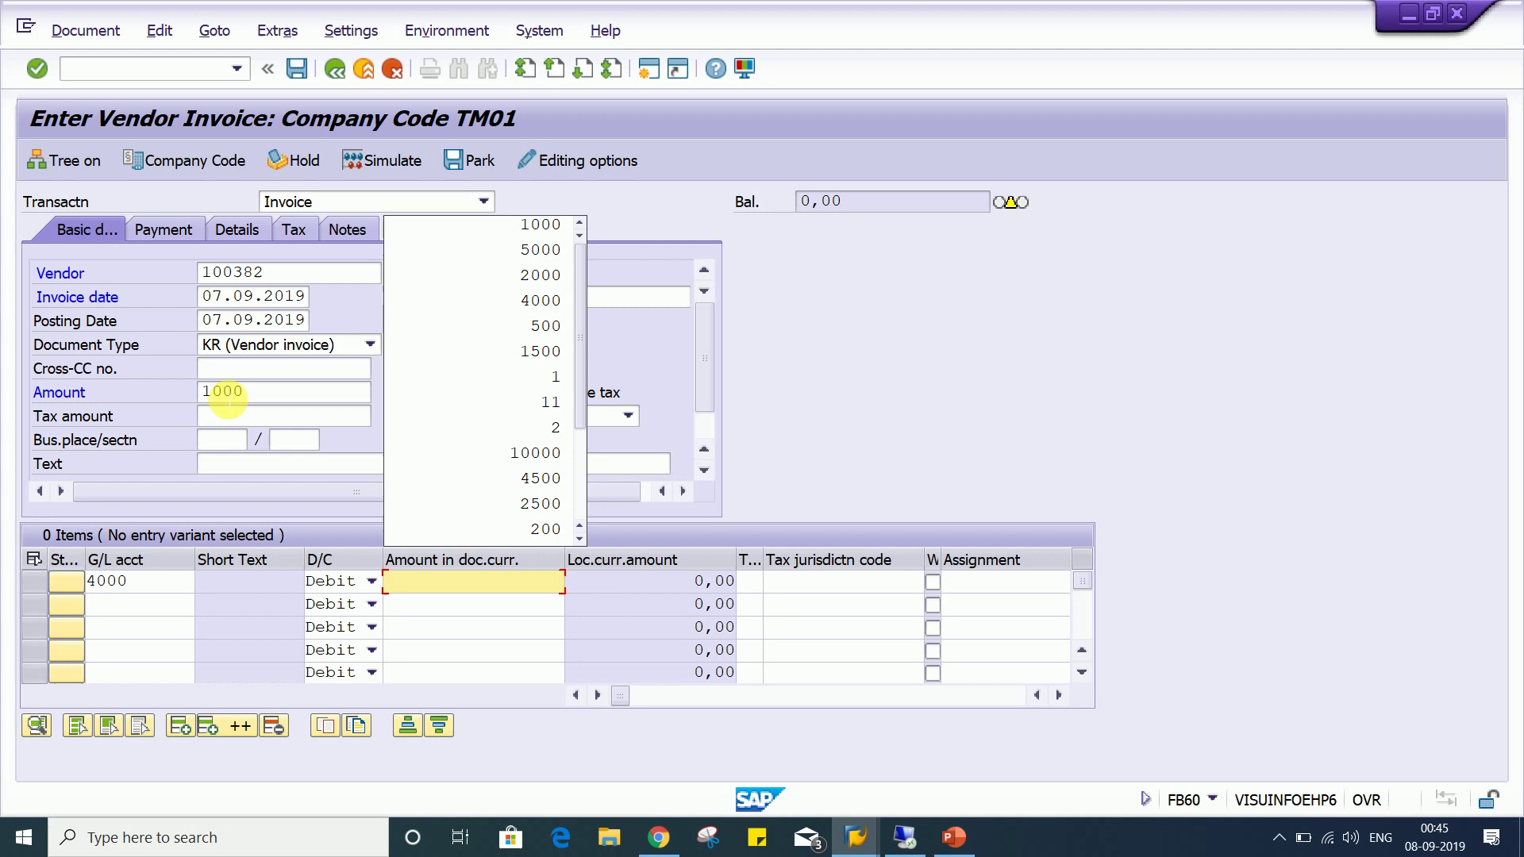
key("Down")
key("Return")
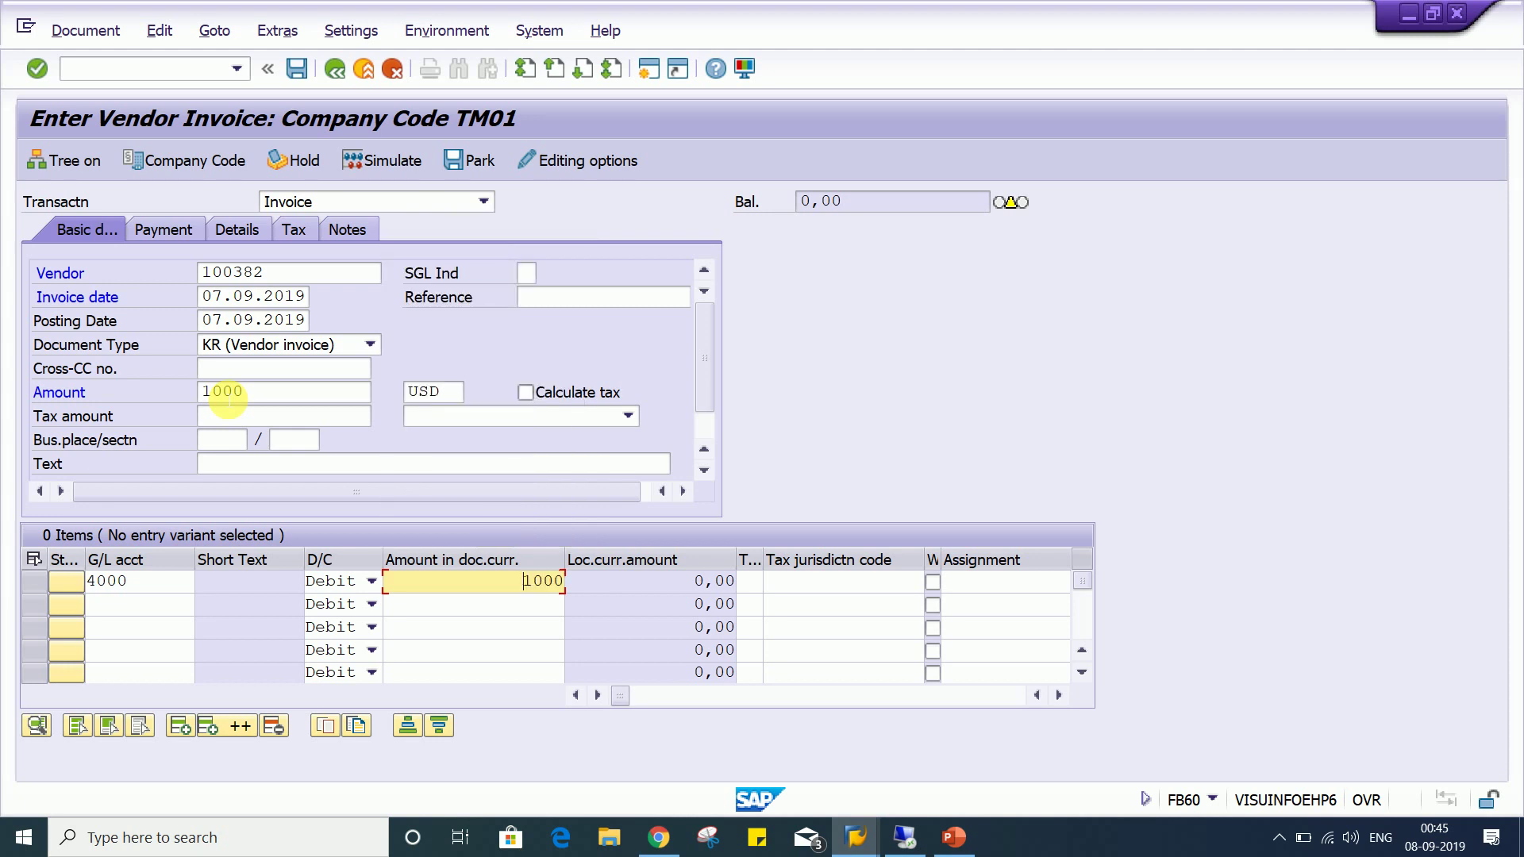
key("Return")
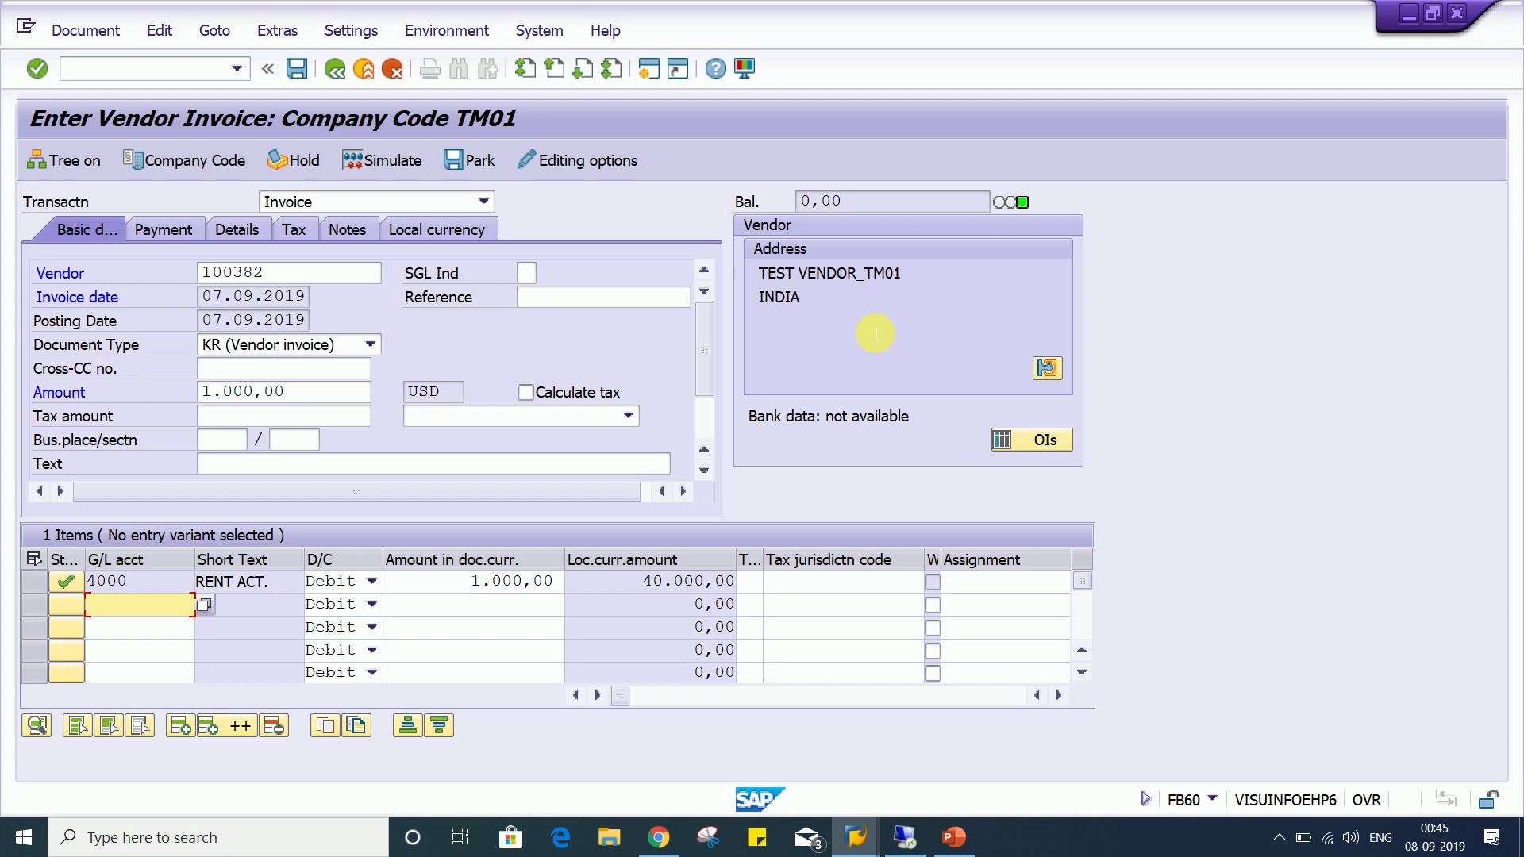
Step: Post the 1000 USD vendor invoice in company code TM01
left_click(303, 75)
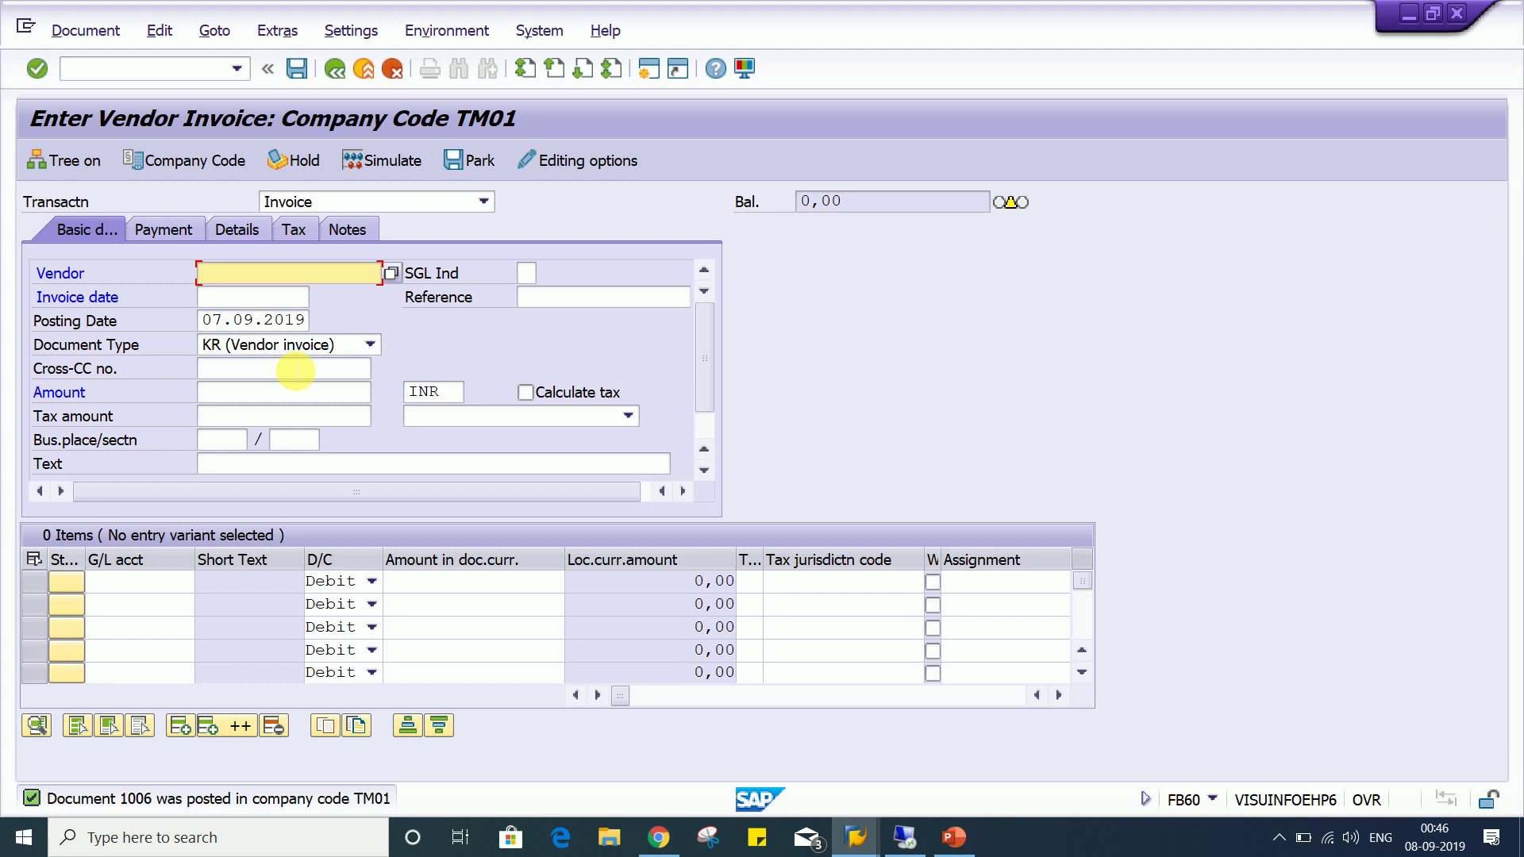
Step: Tick 'Documents only in local currency' in Editing options, save, and go back to invoice entry
left_click(609, 158)
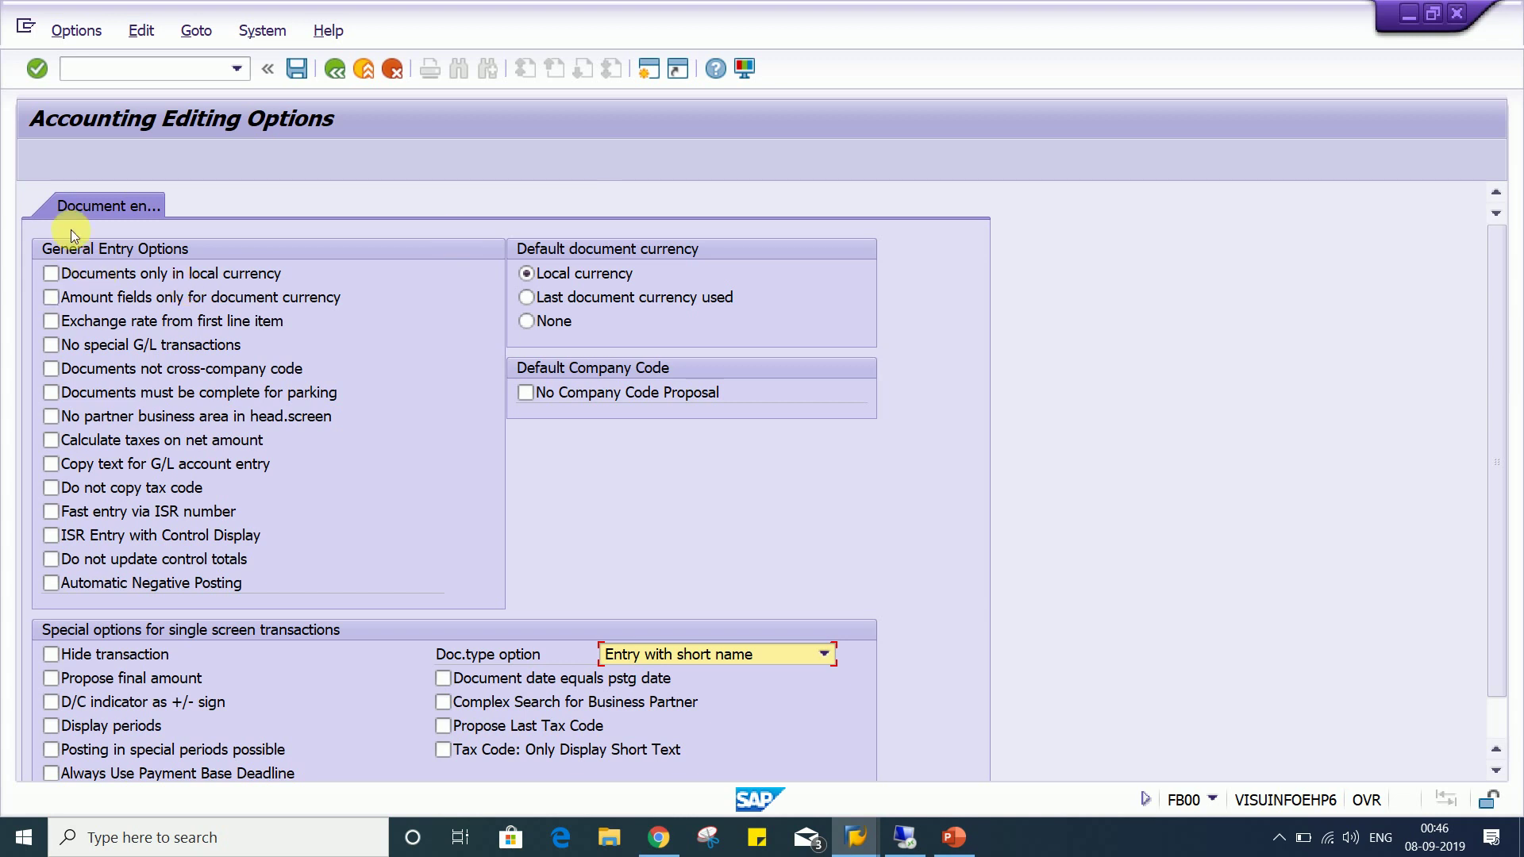
left_click(72, 275)
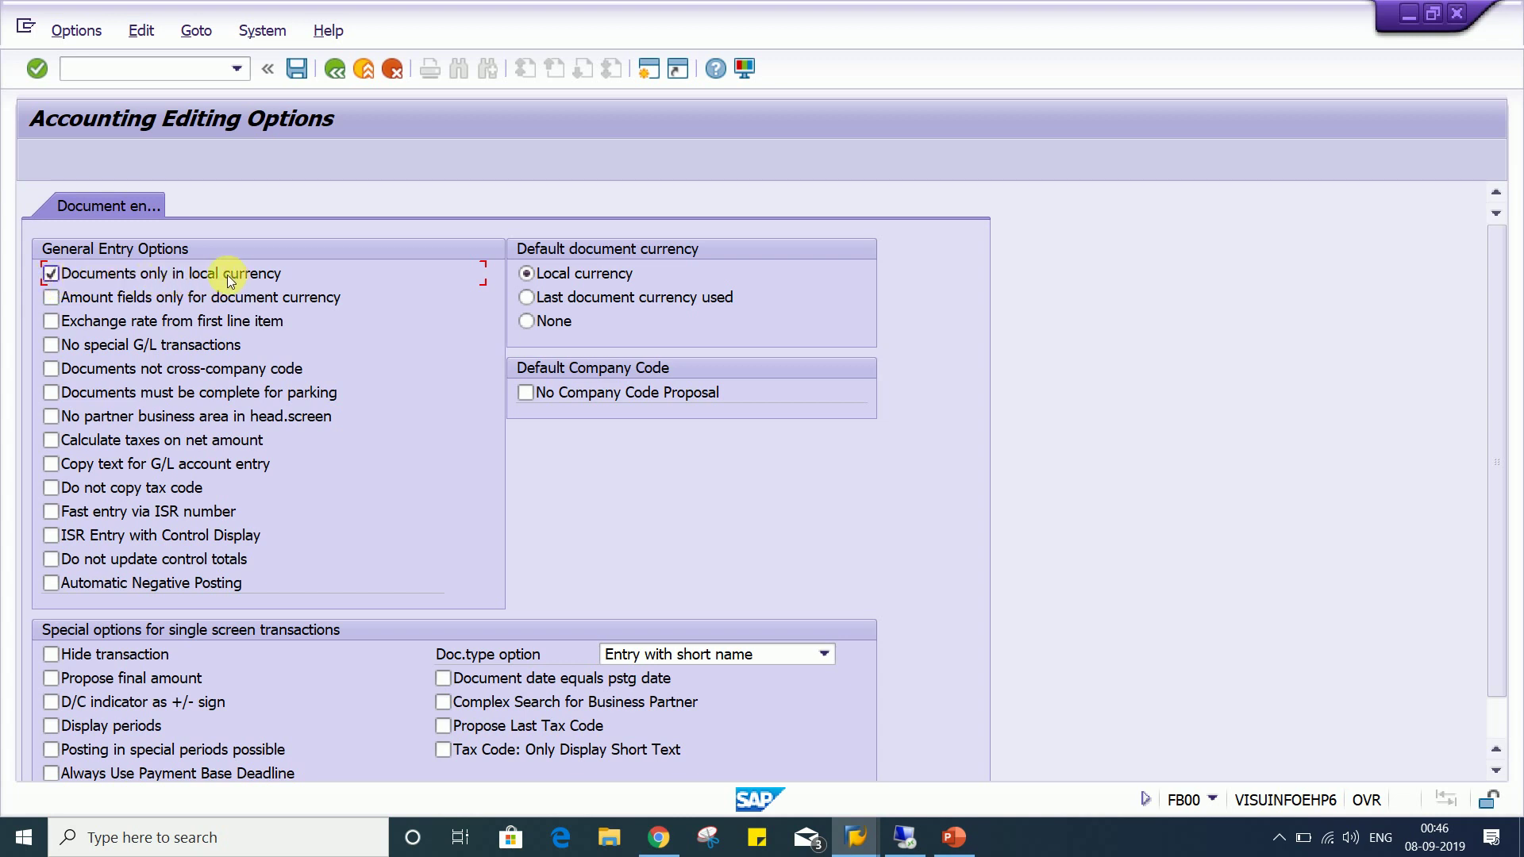
left_click(298, 68)
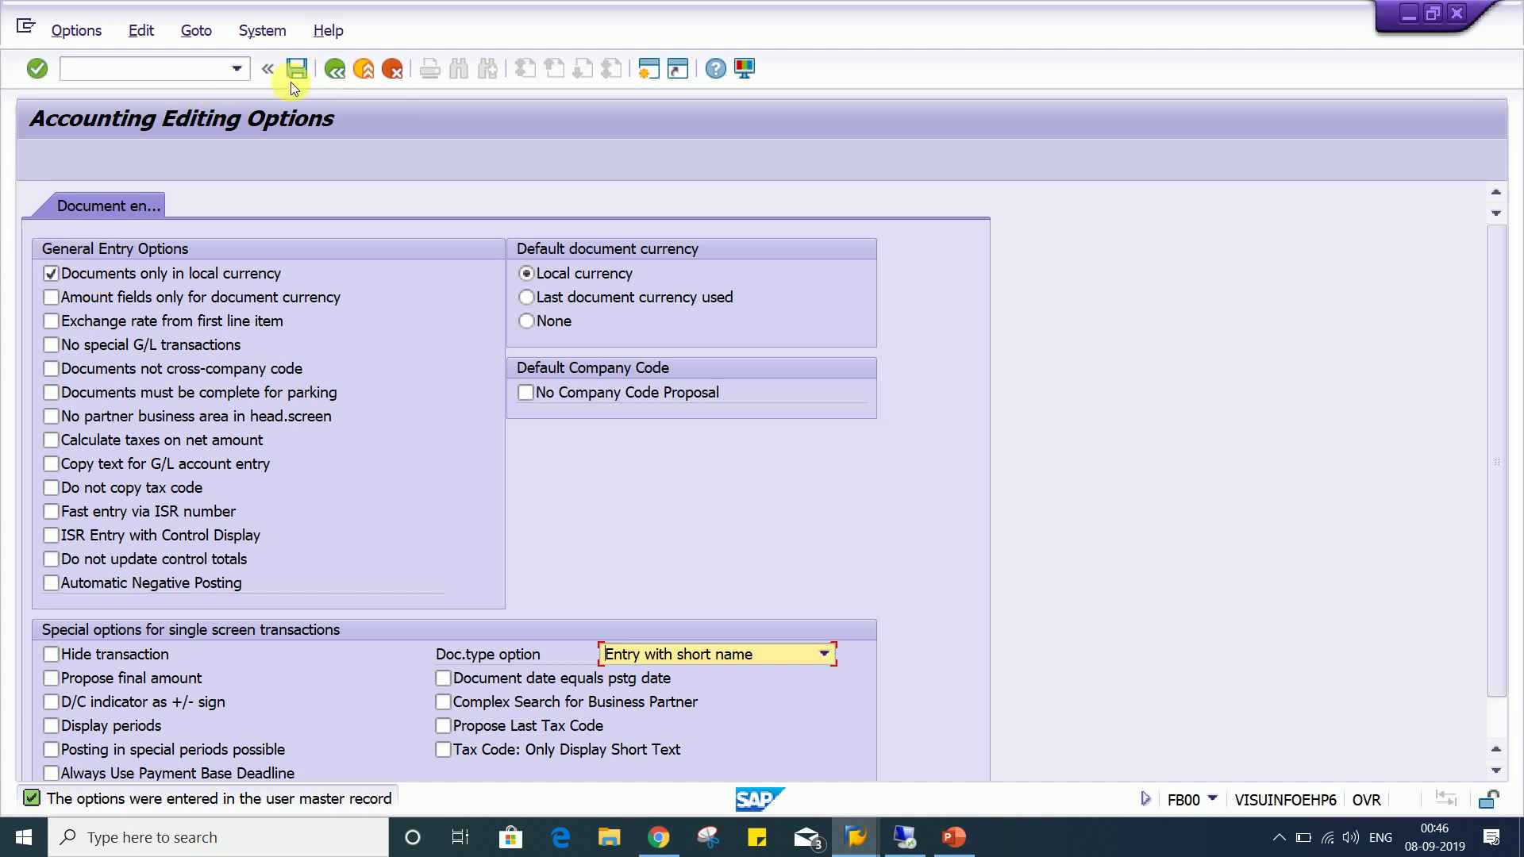
left_click(337, 72)
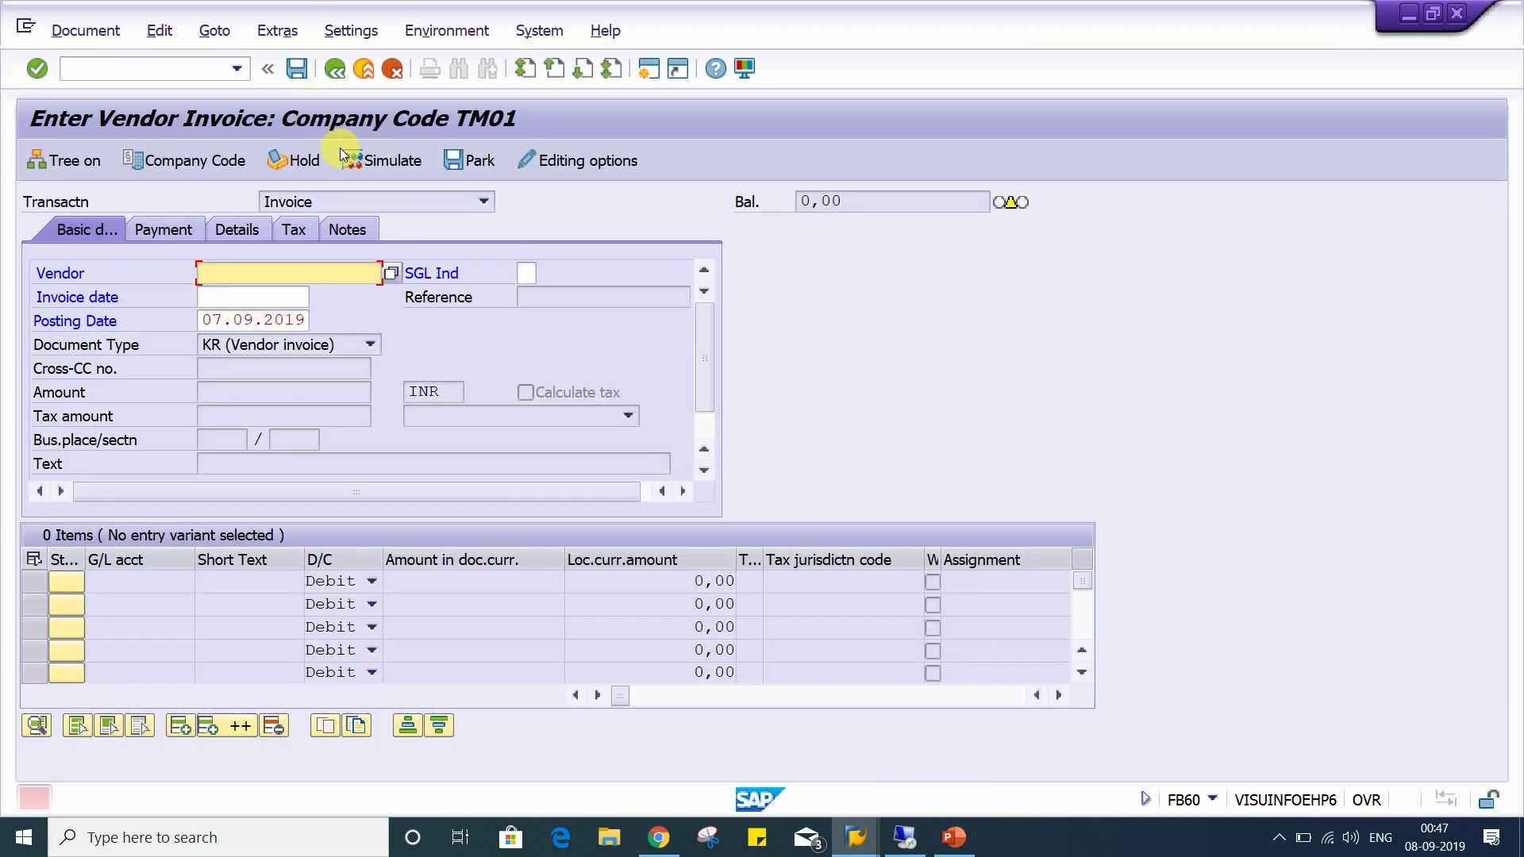
Step: Restart a fresh vendor invoice entry with /nFB60
left_click(341, 156)
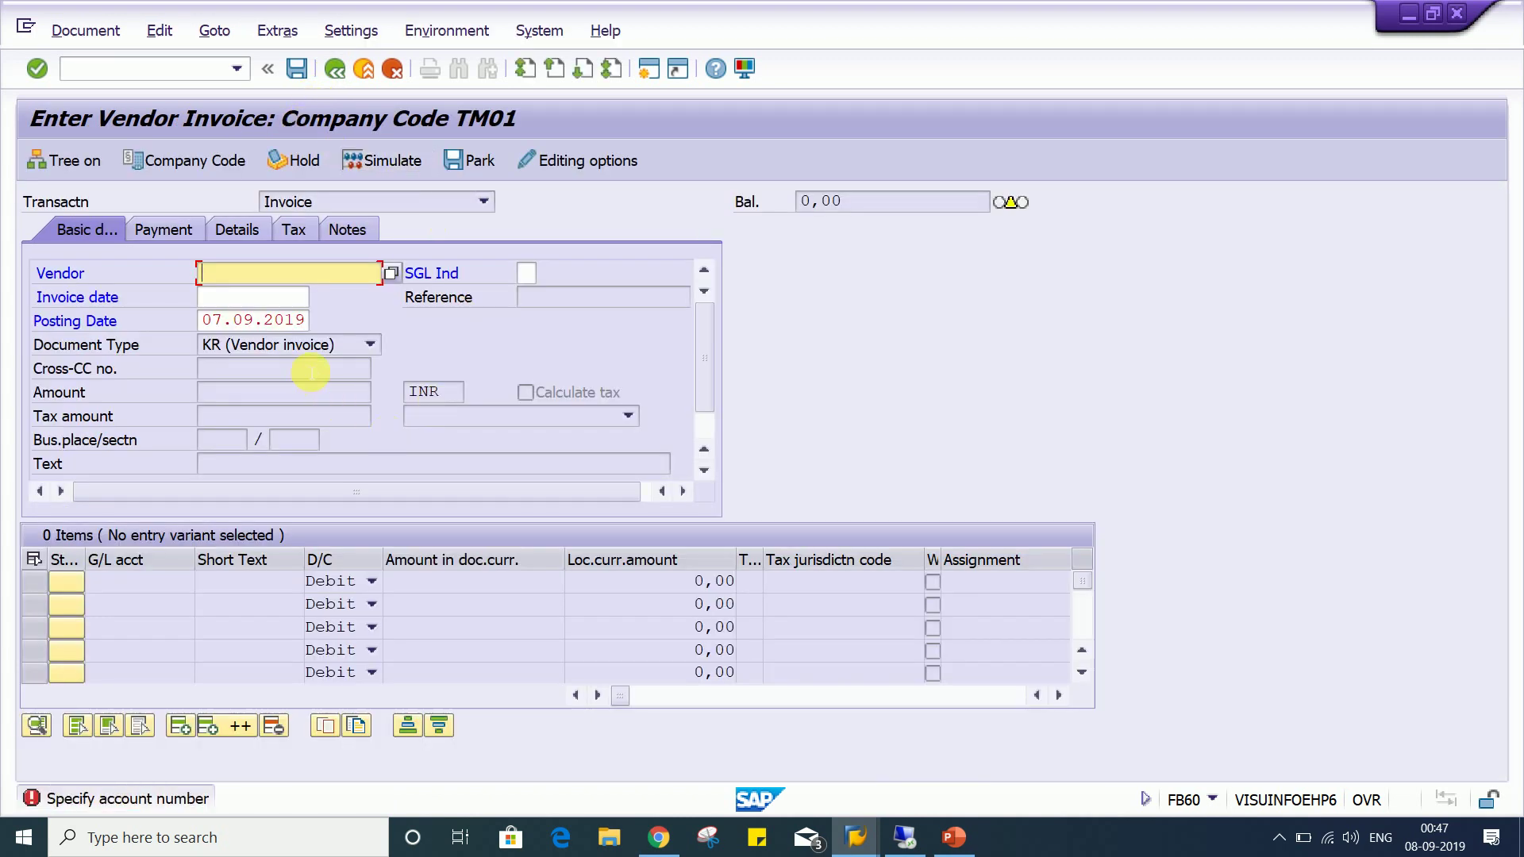
left_click(237, 70)
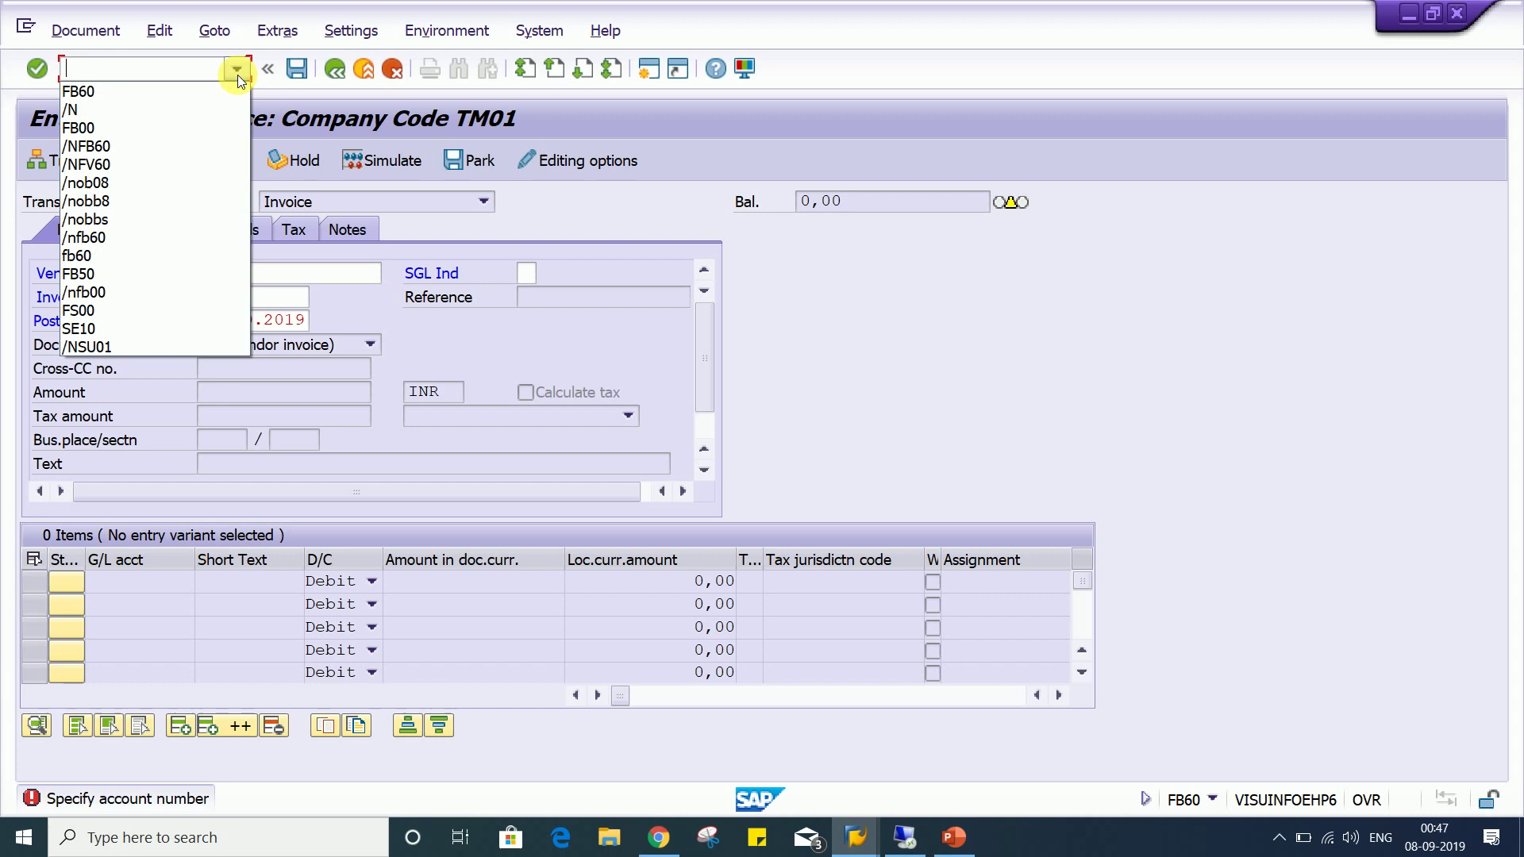
left_click(191, 86)
key("Home")
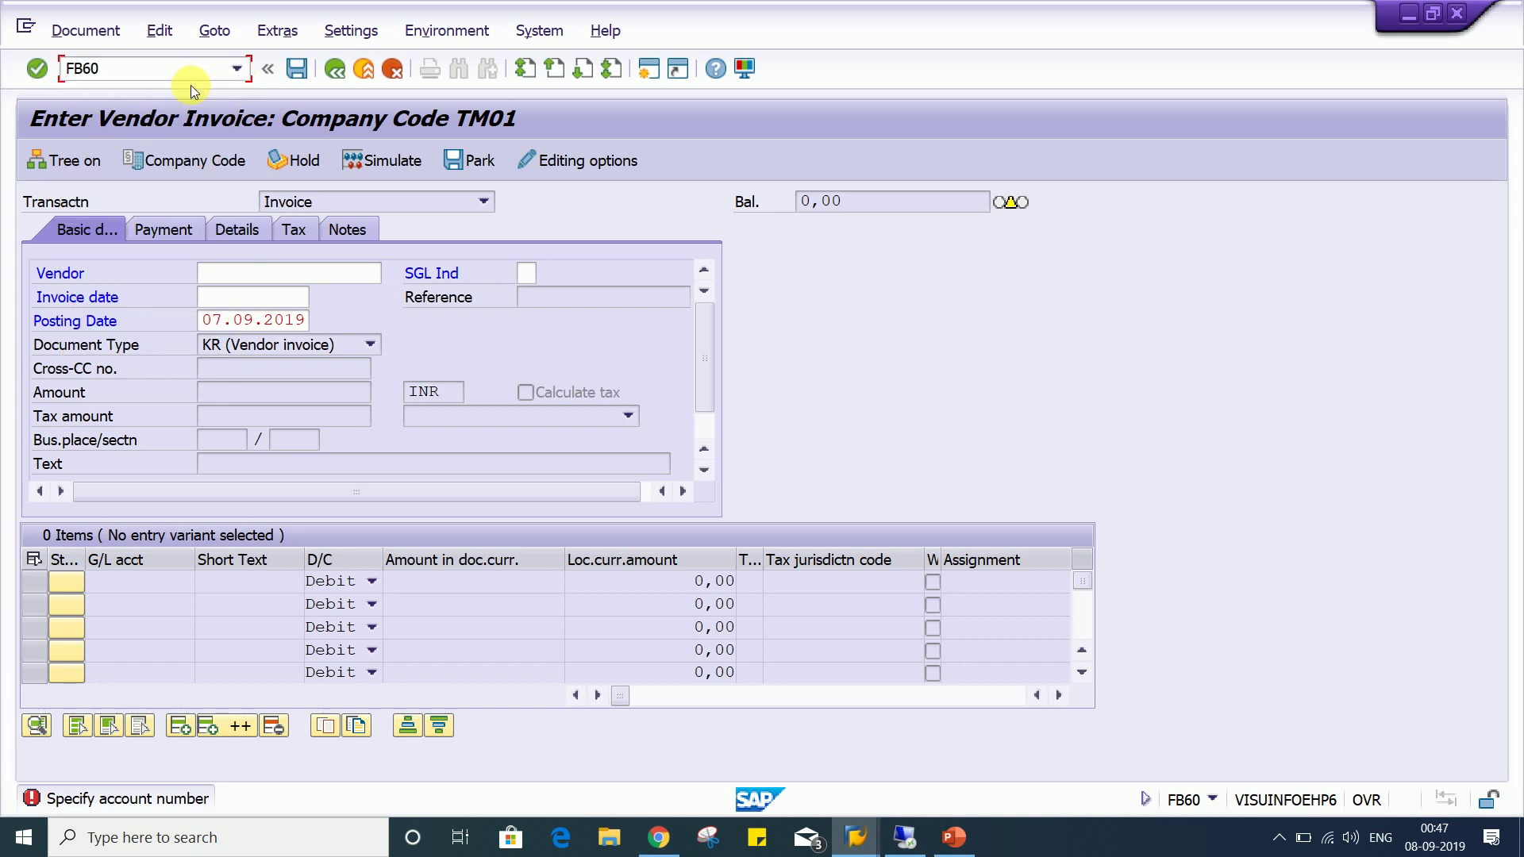
type("/n")
key("Return")
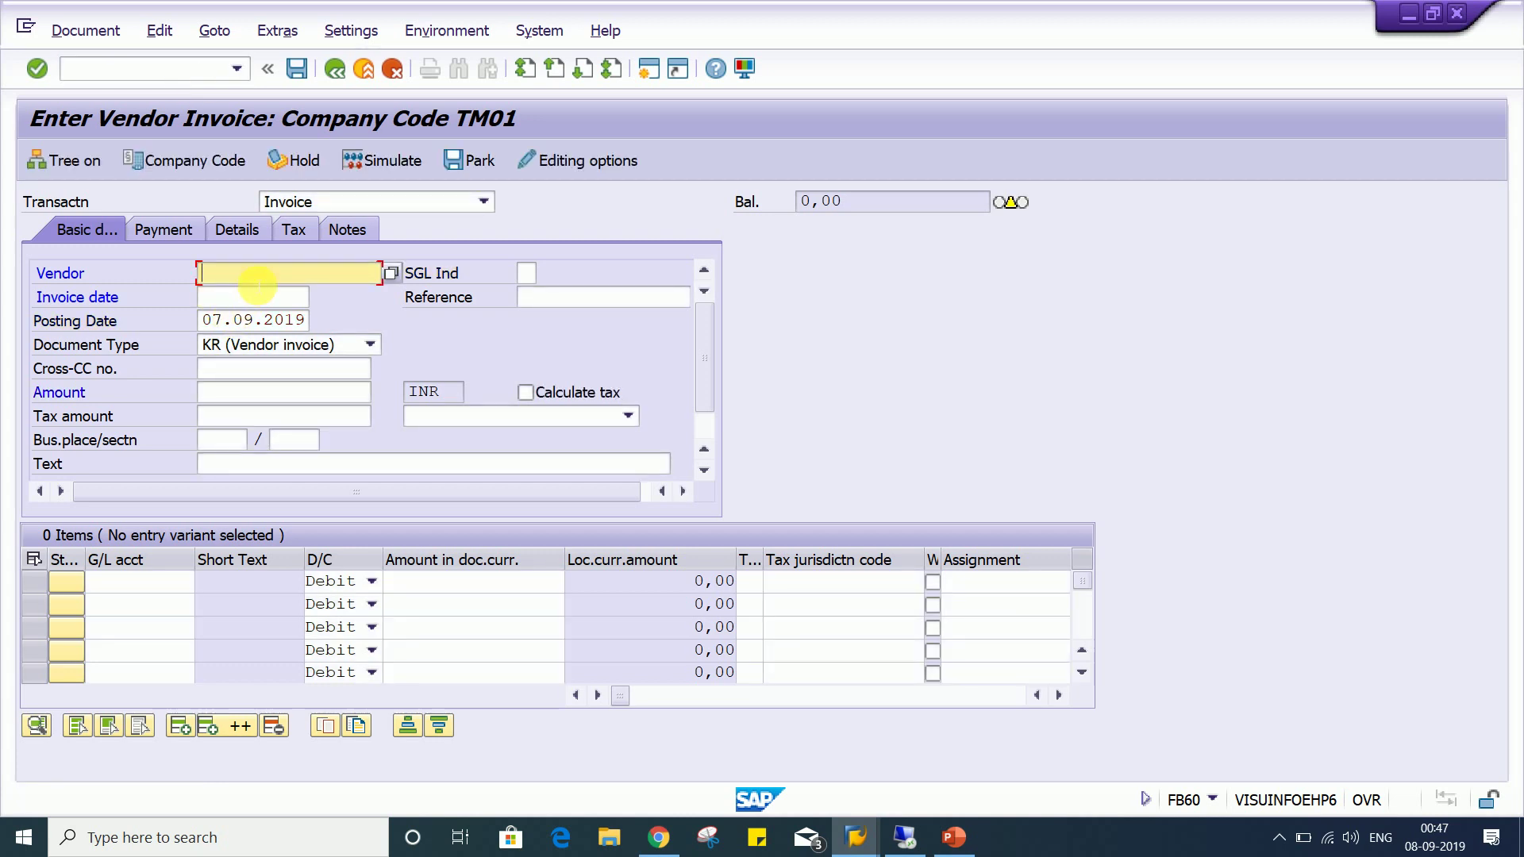
Step: Enter vendor 100382 and invoice date 07.09.2019 from the field histories
left_click(258, 285)
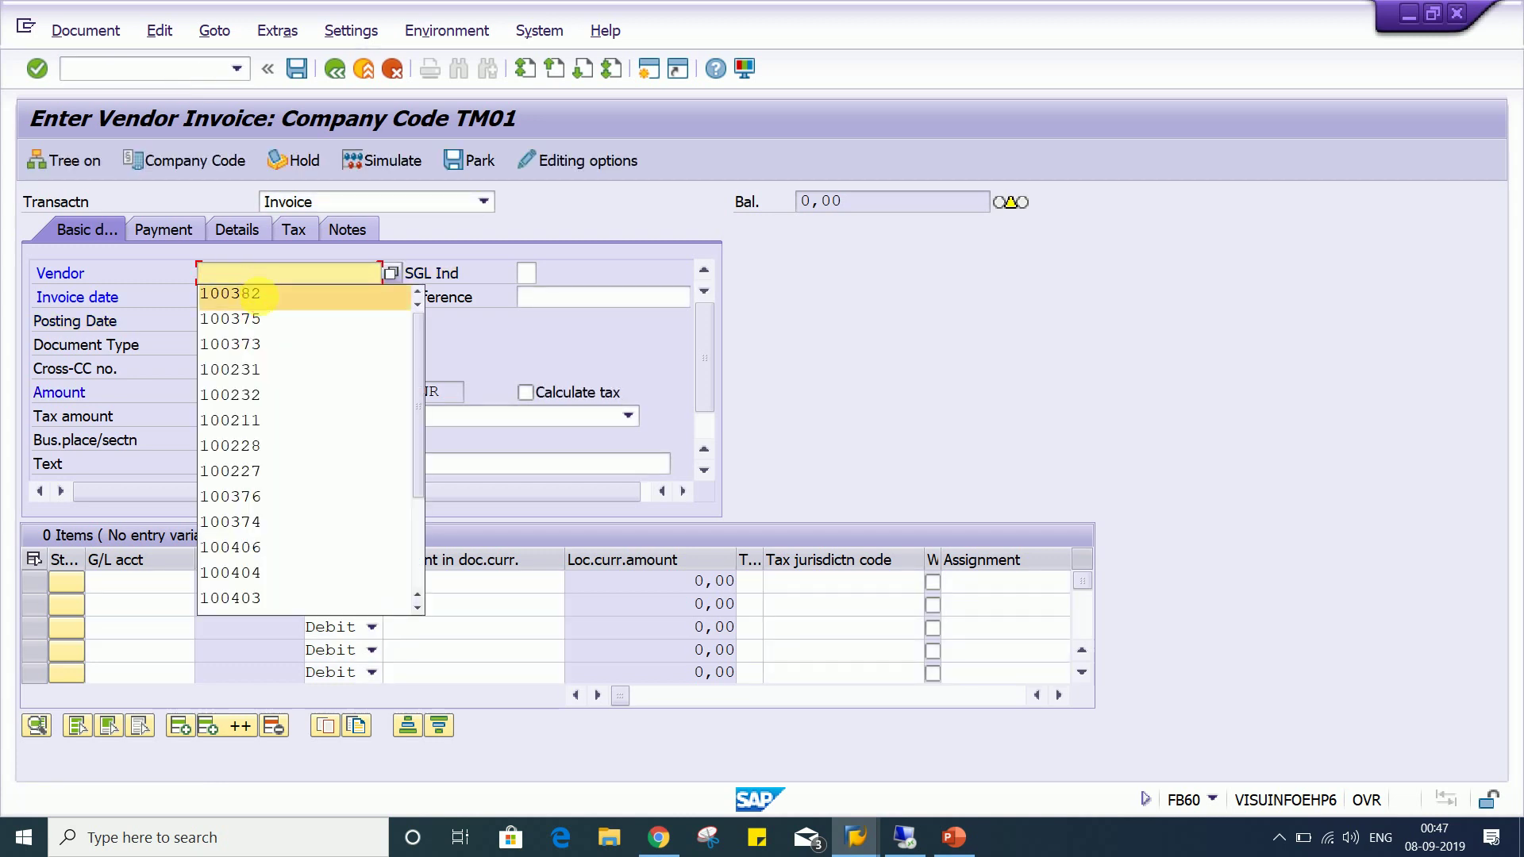
left_click(242, 295)
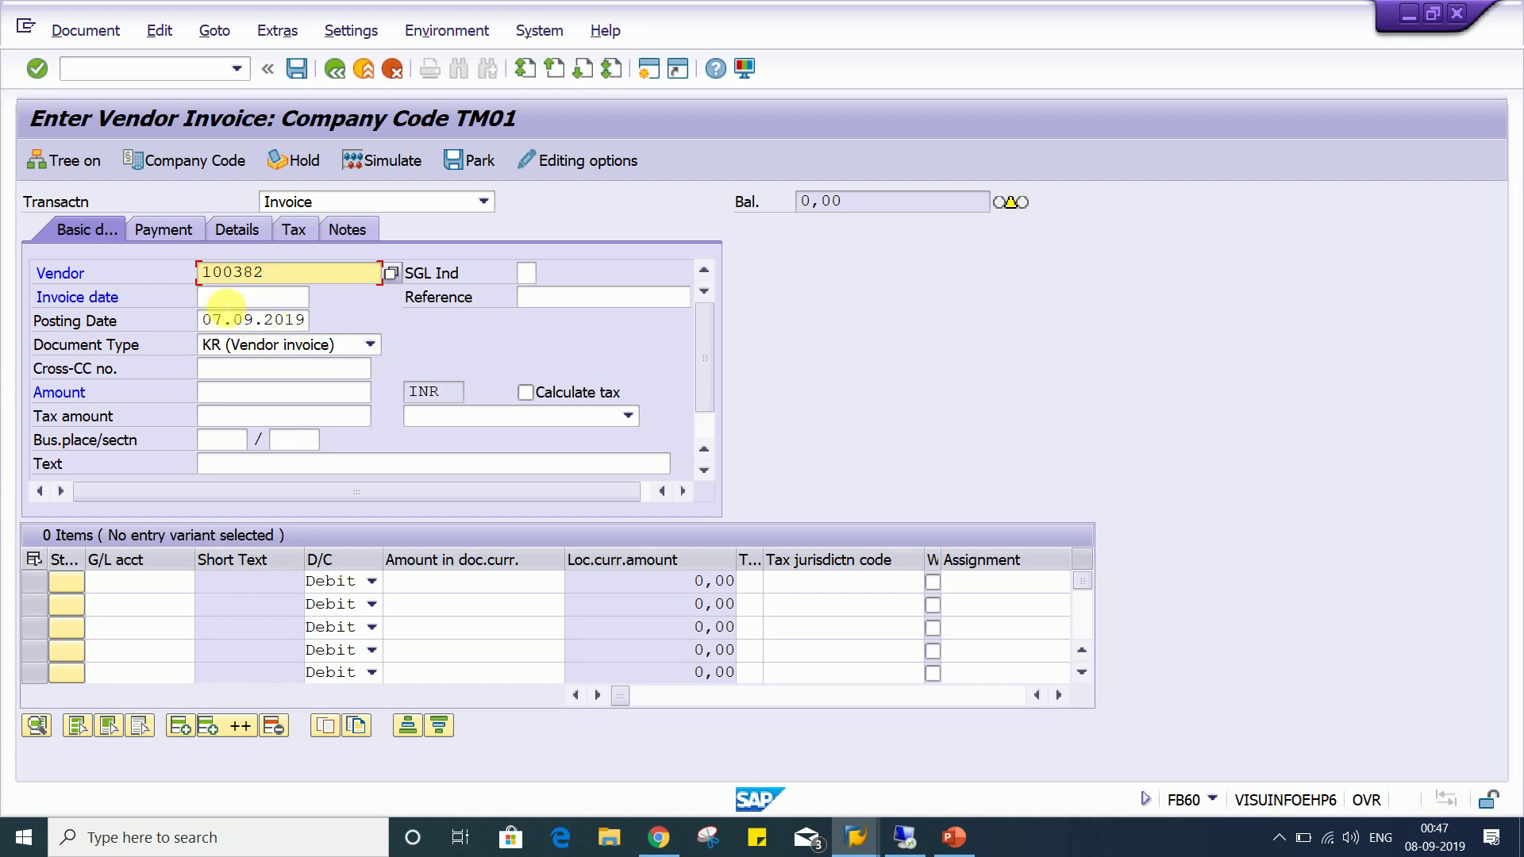
left_click(228, 299)
left_click(250, 321)
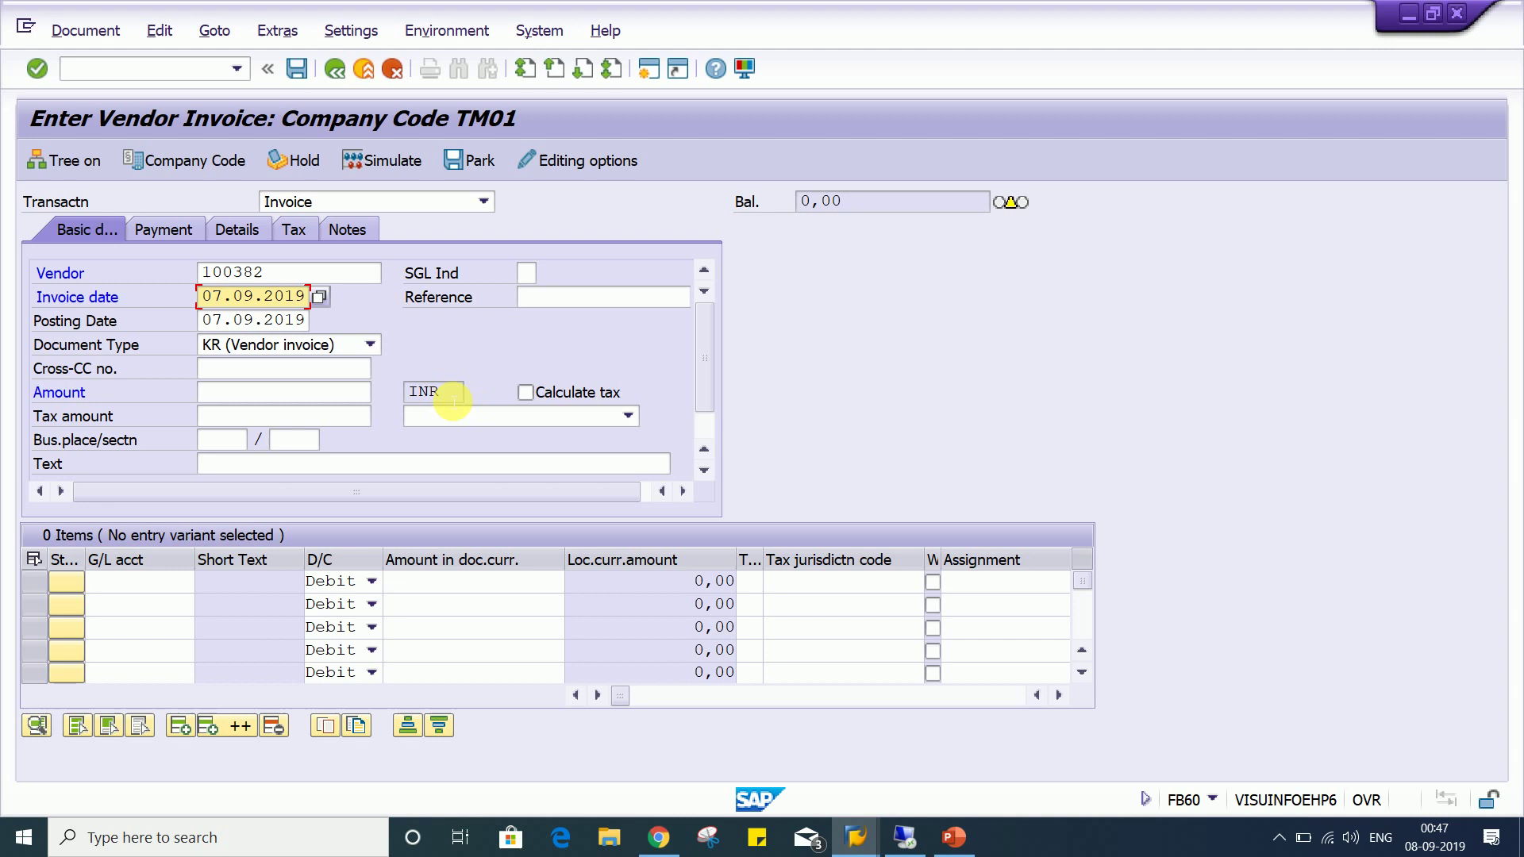
Step: Try to select and edit the INR currency code, which stays fixed
left_click(428, 391)
left_click_drag(412, 393, 443, 391)
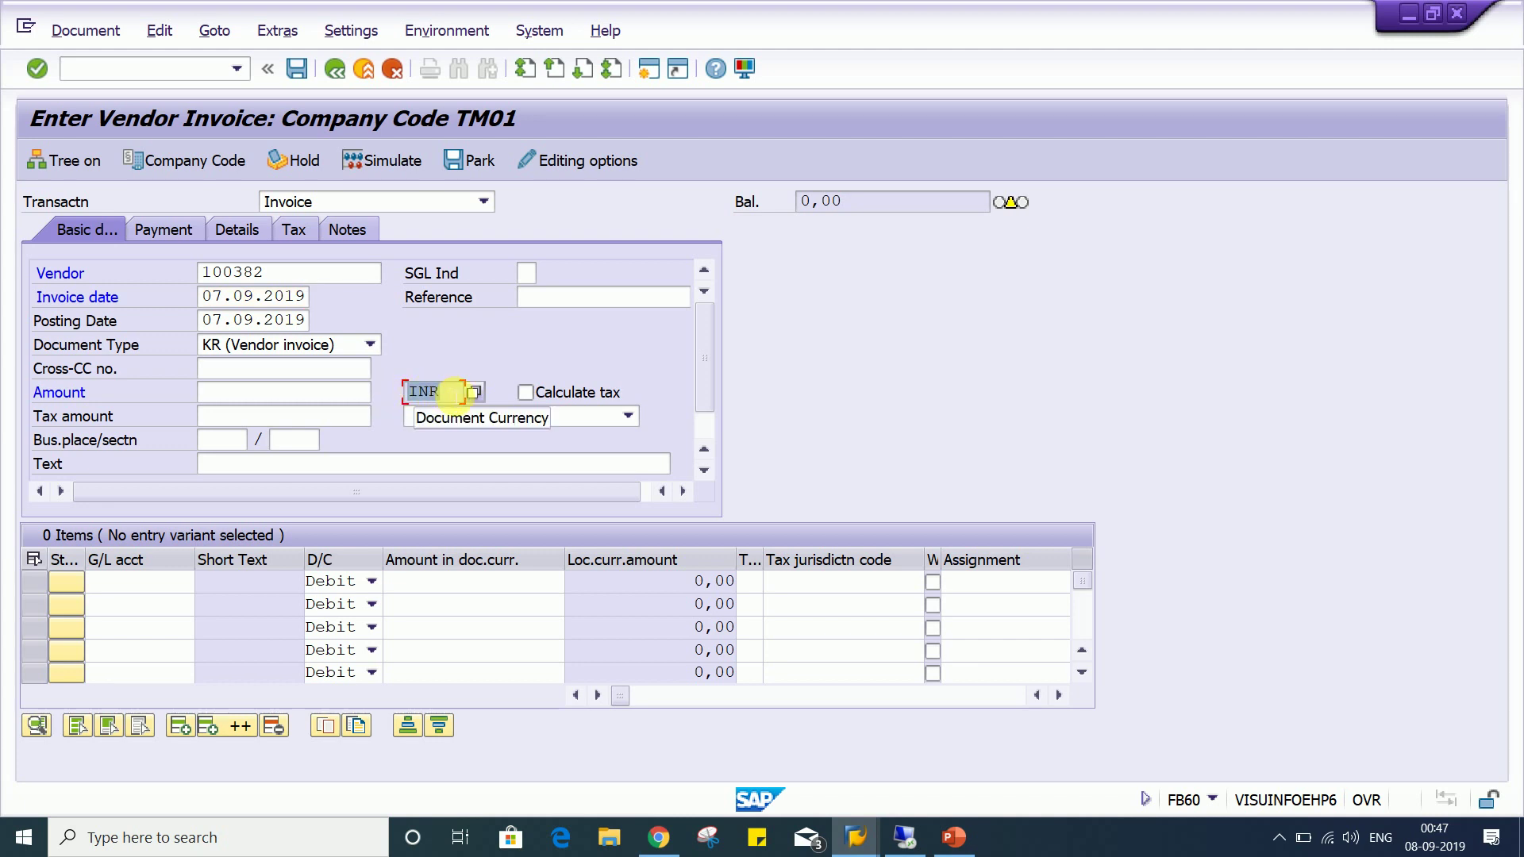
left_click(438, 392)
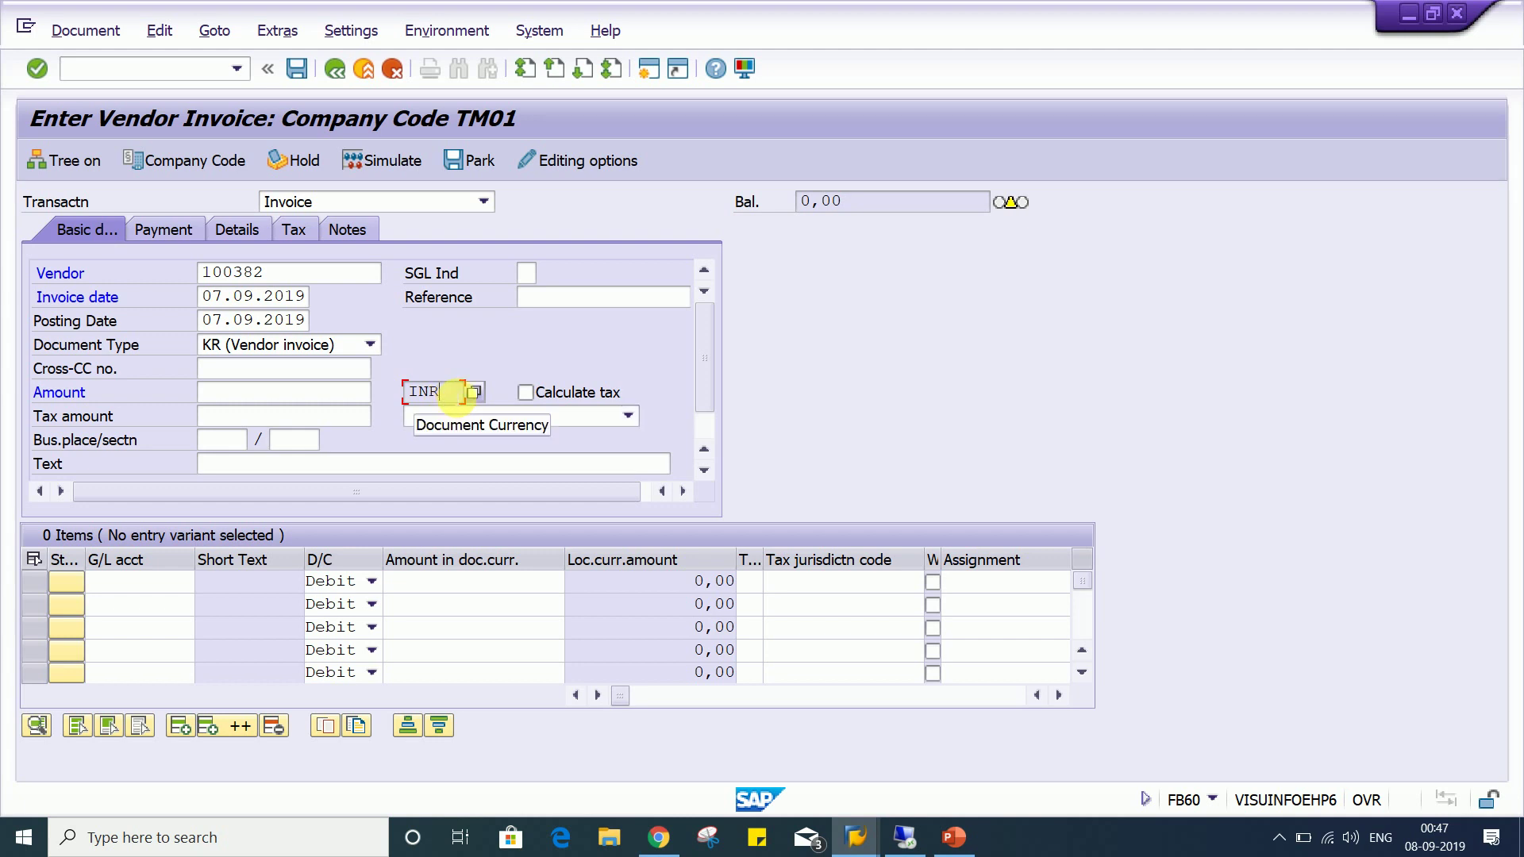
double_click(411, 392)
left_click(443, 393)
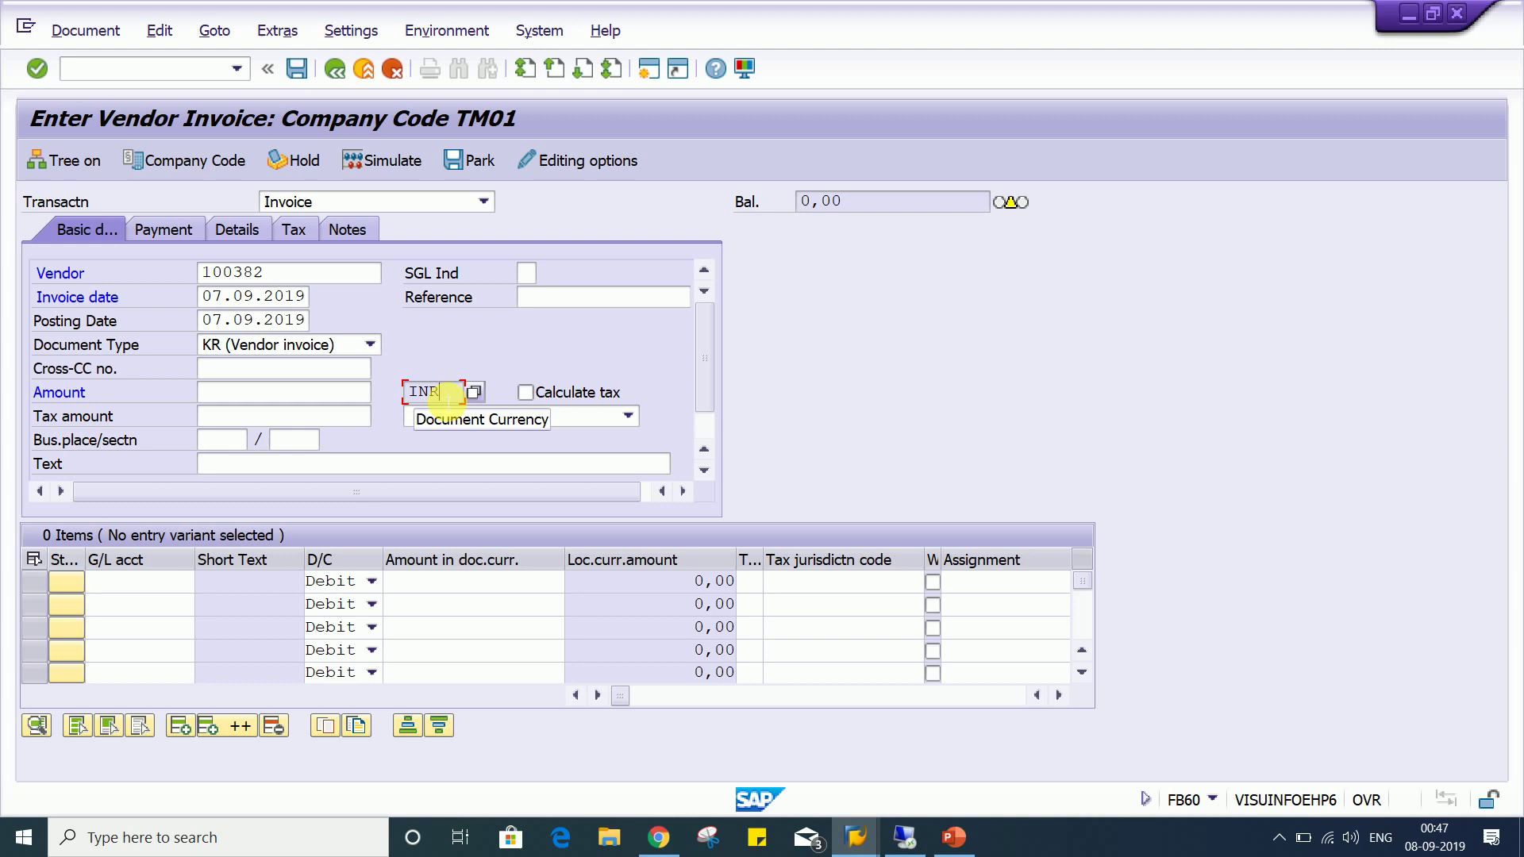
Step: Enter invoice amount 1000 and a G/L 4000 line of 1000, validate, then start a new session
left_click(258, 399)
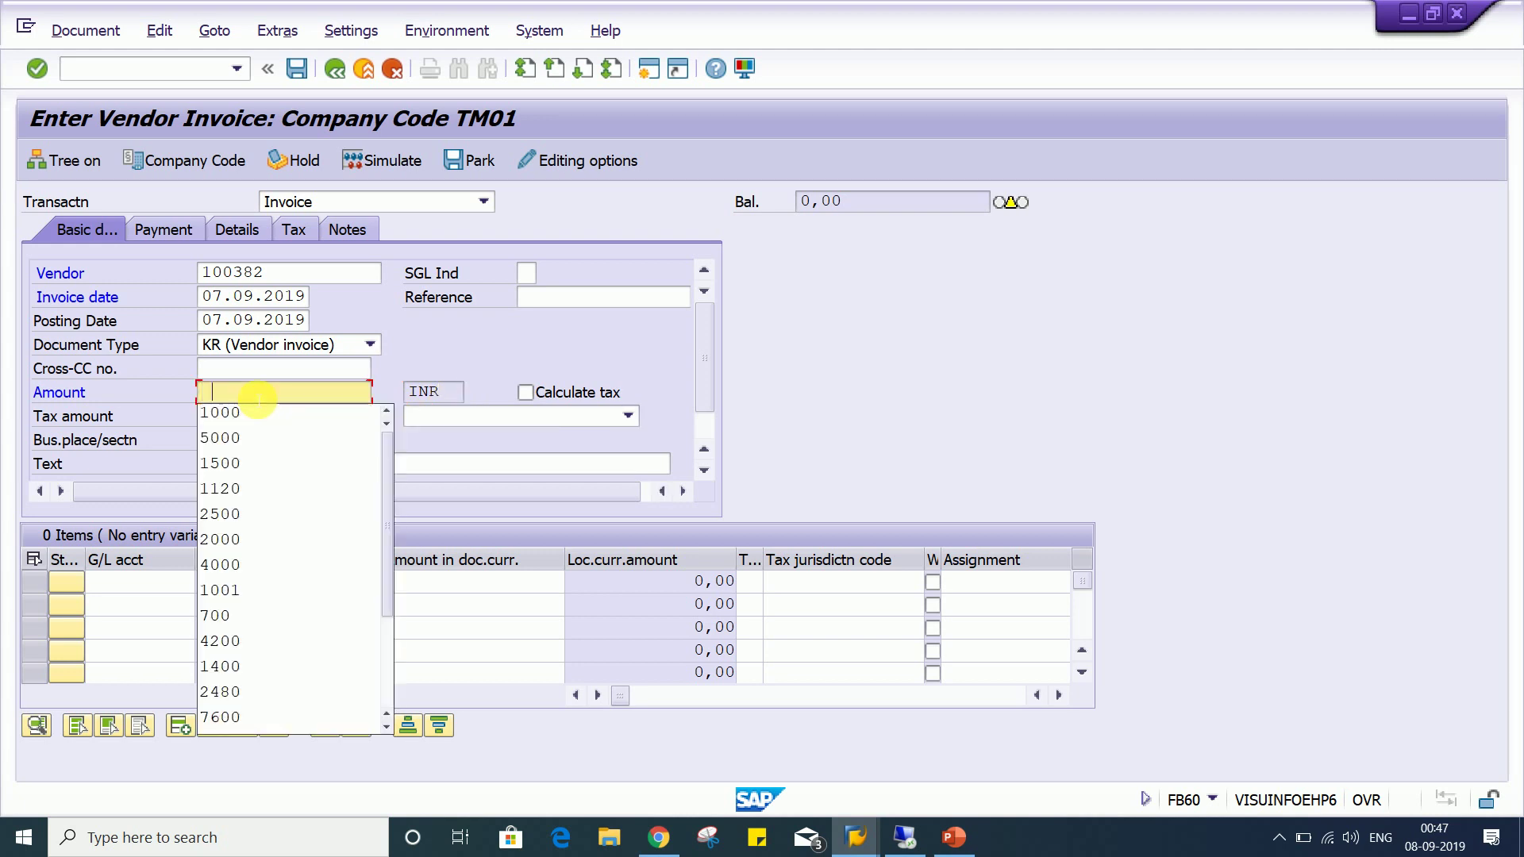
left_click(254, 411)
left_click(141, 582)
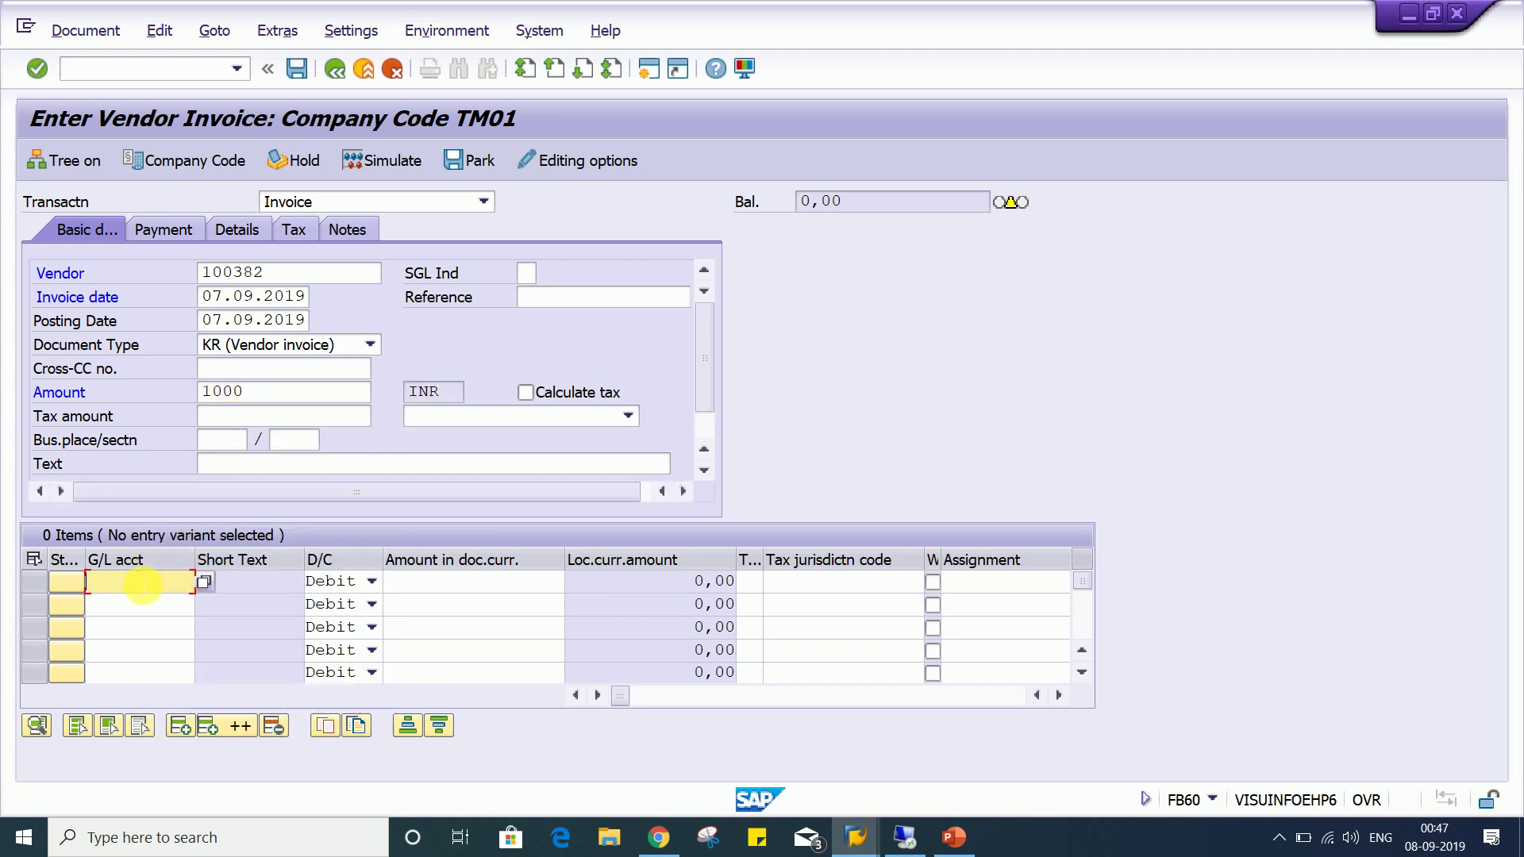
left_click(127, 299)
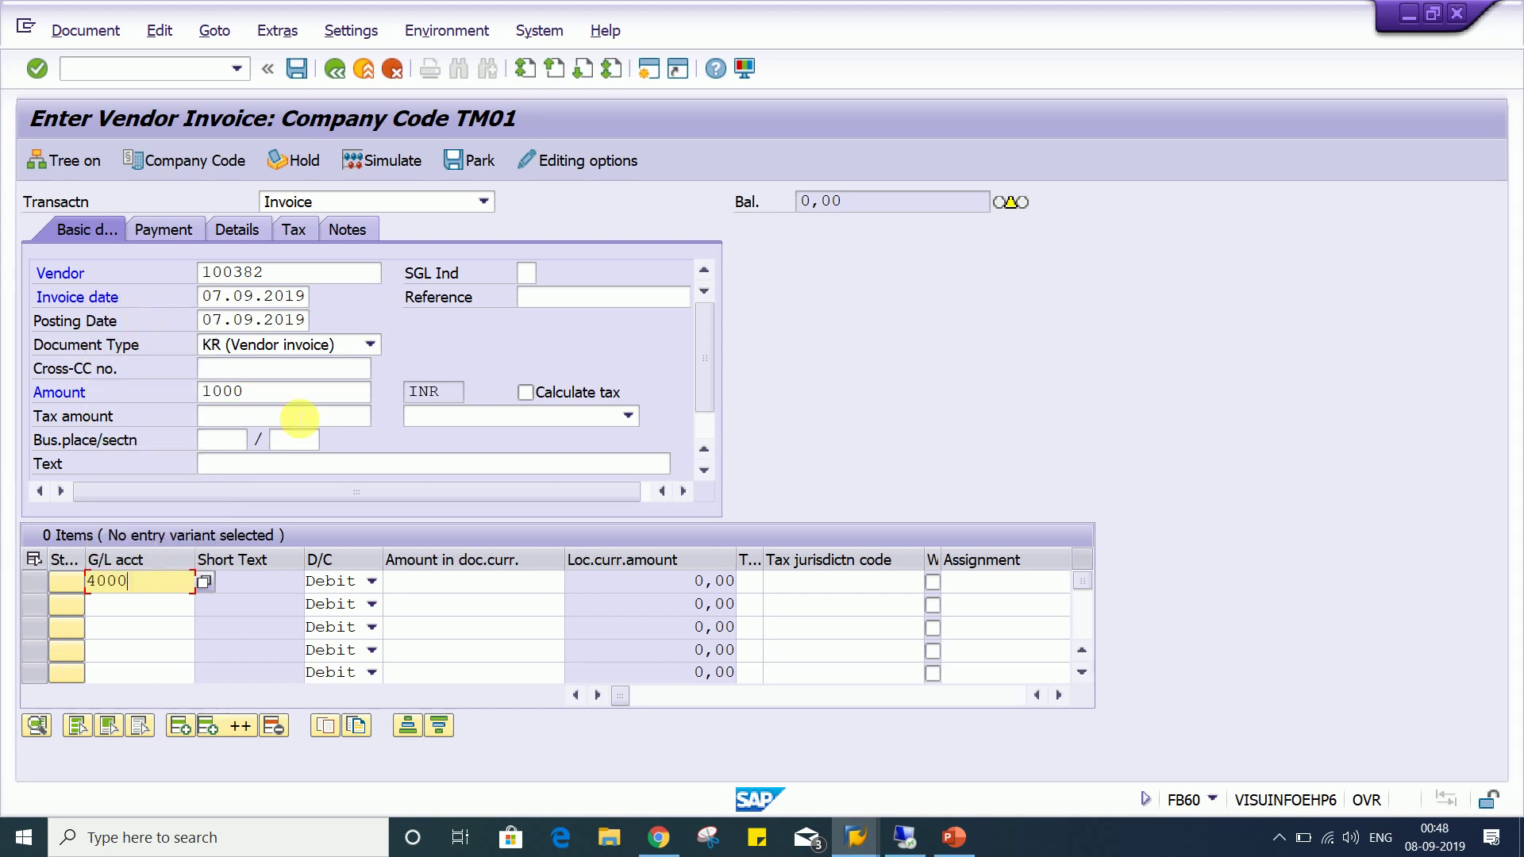
left_click(515, 583)
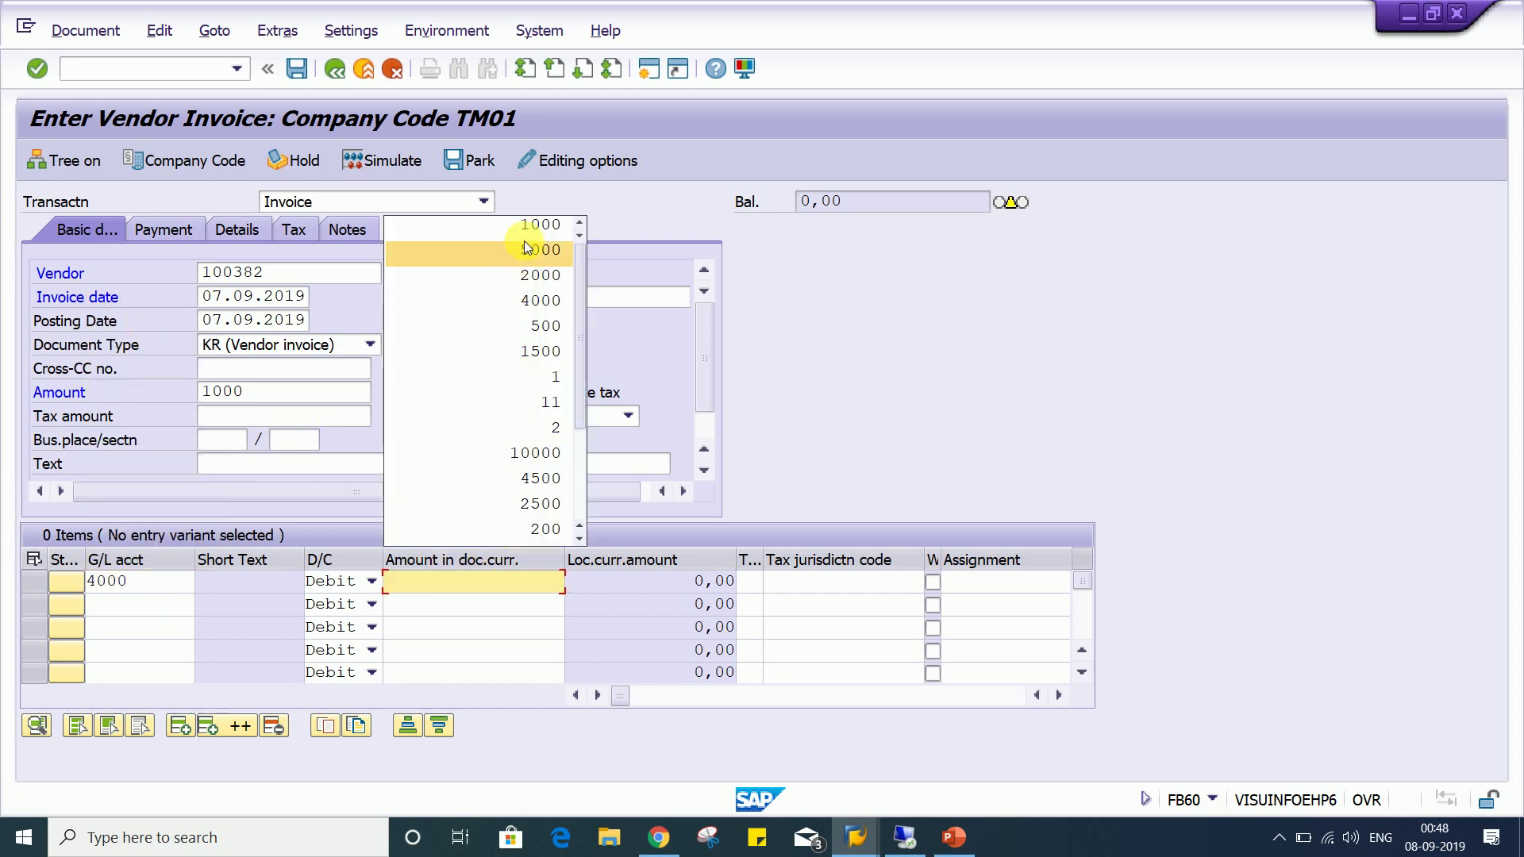
left_click(530, 232)
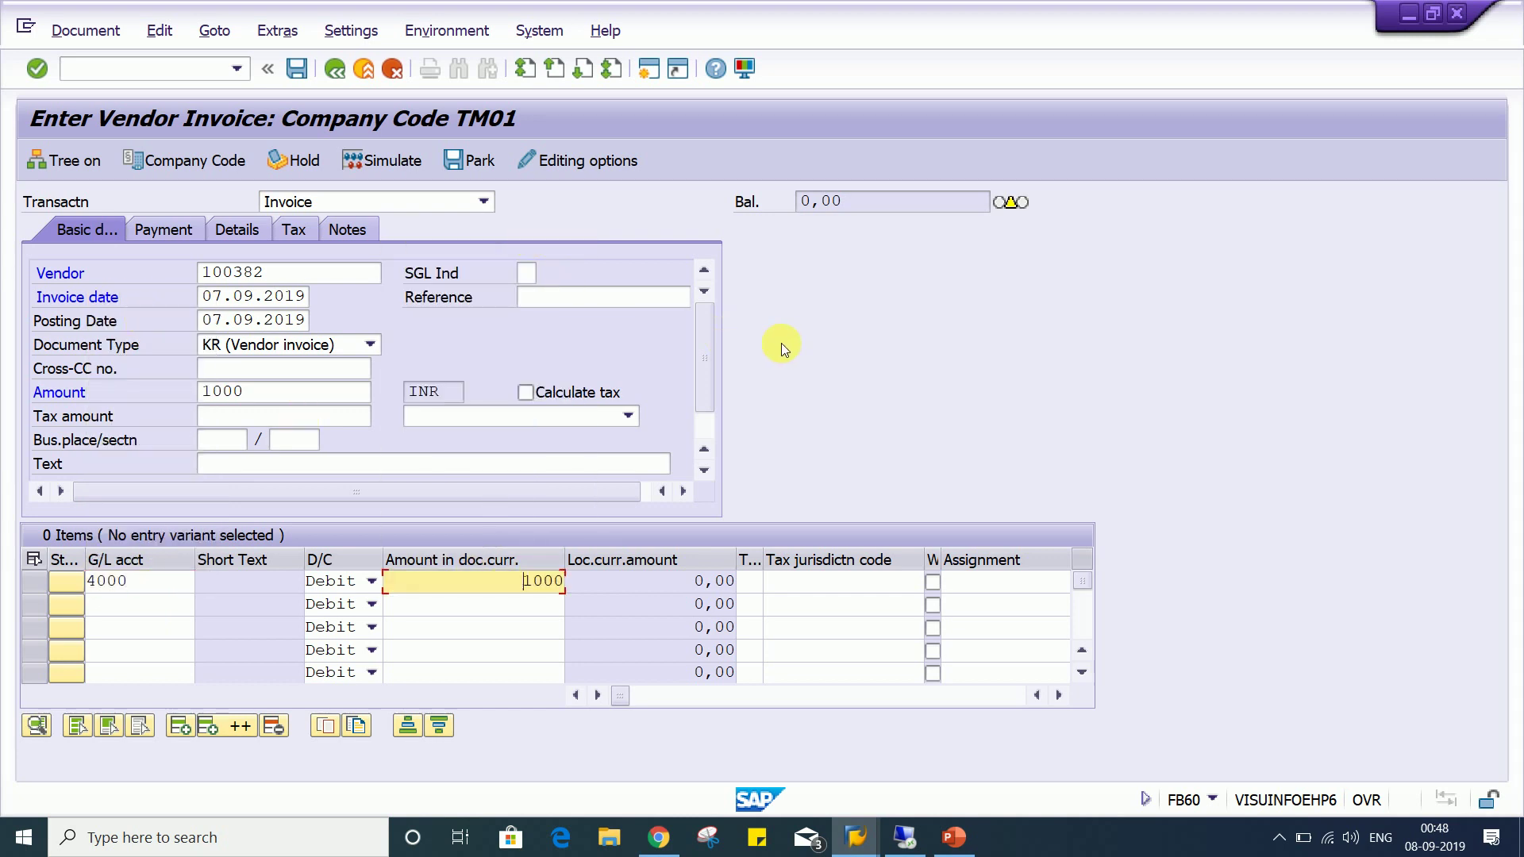
key("Return")
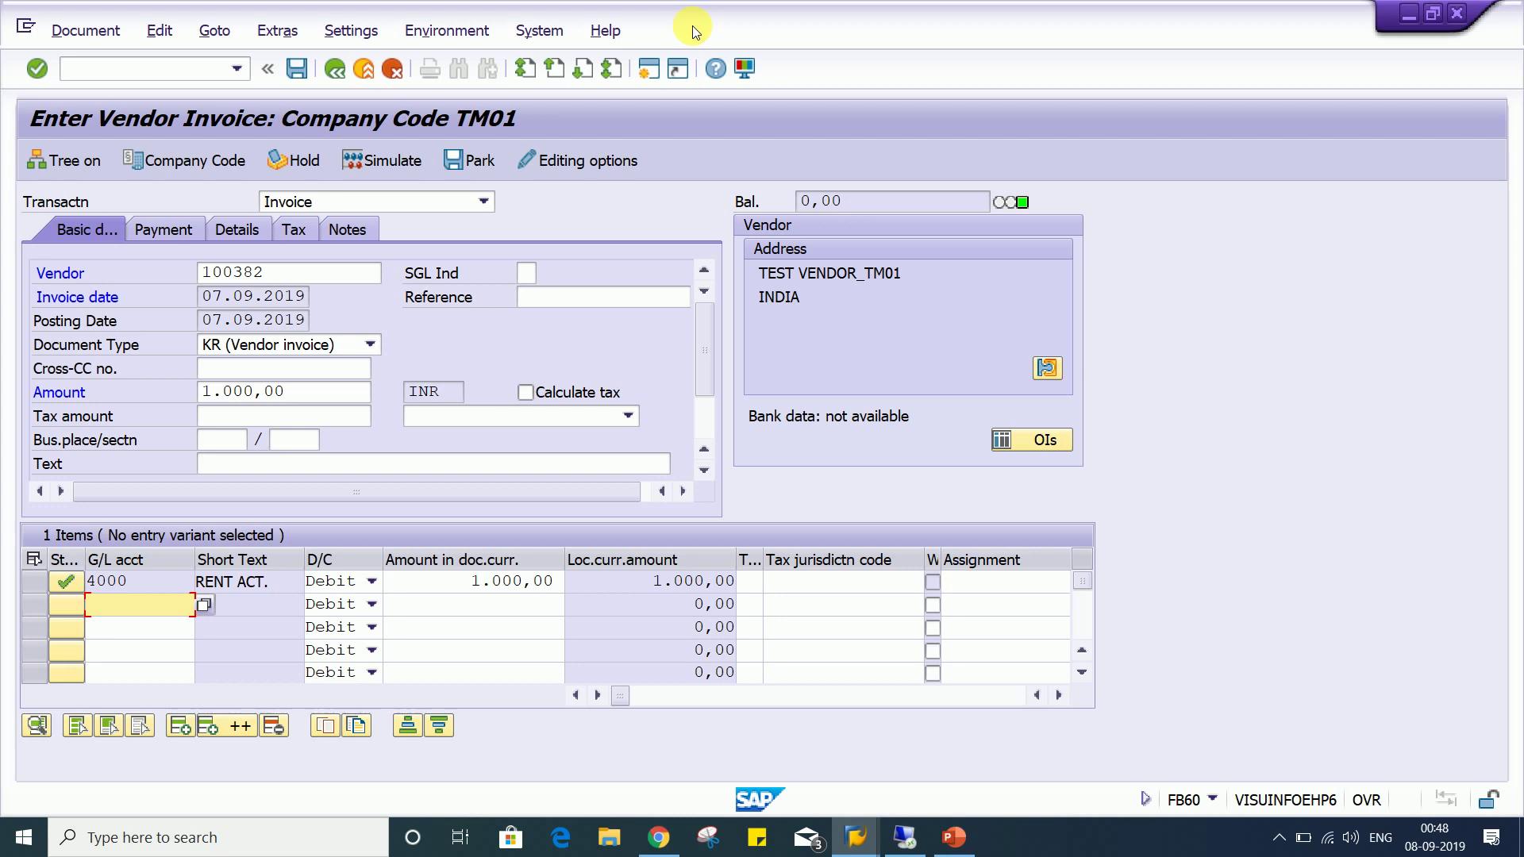
left_click(649, 71)
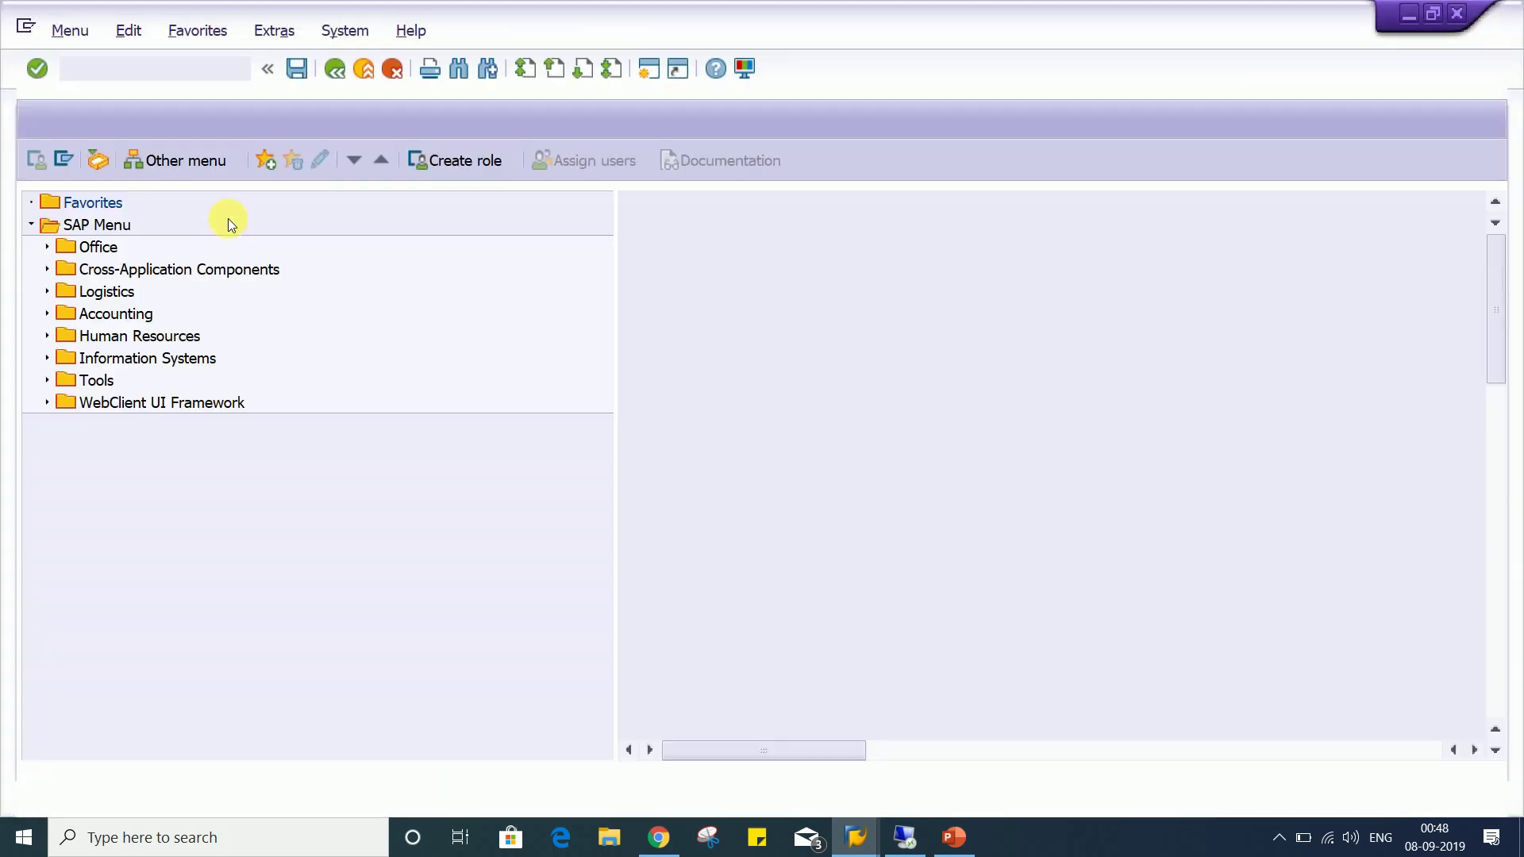
Step: Run FB00 and review the Doc.display and Document entry editing options
left_click(132, 78)
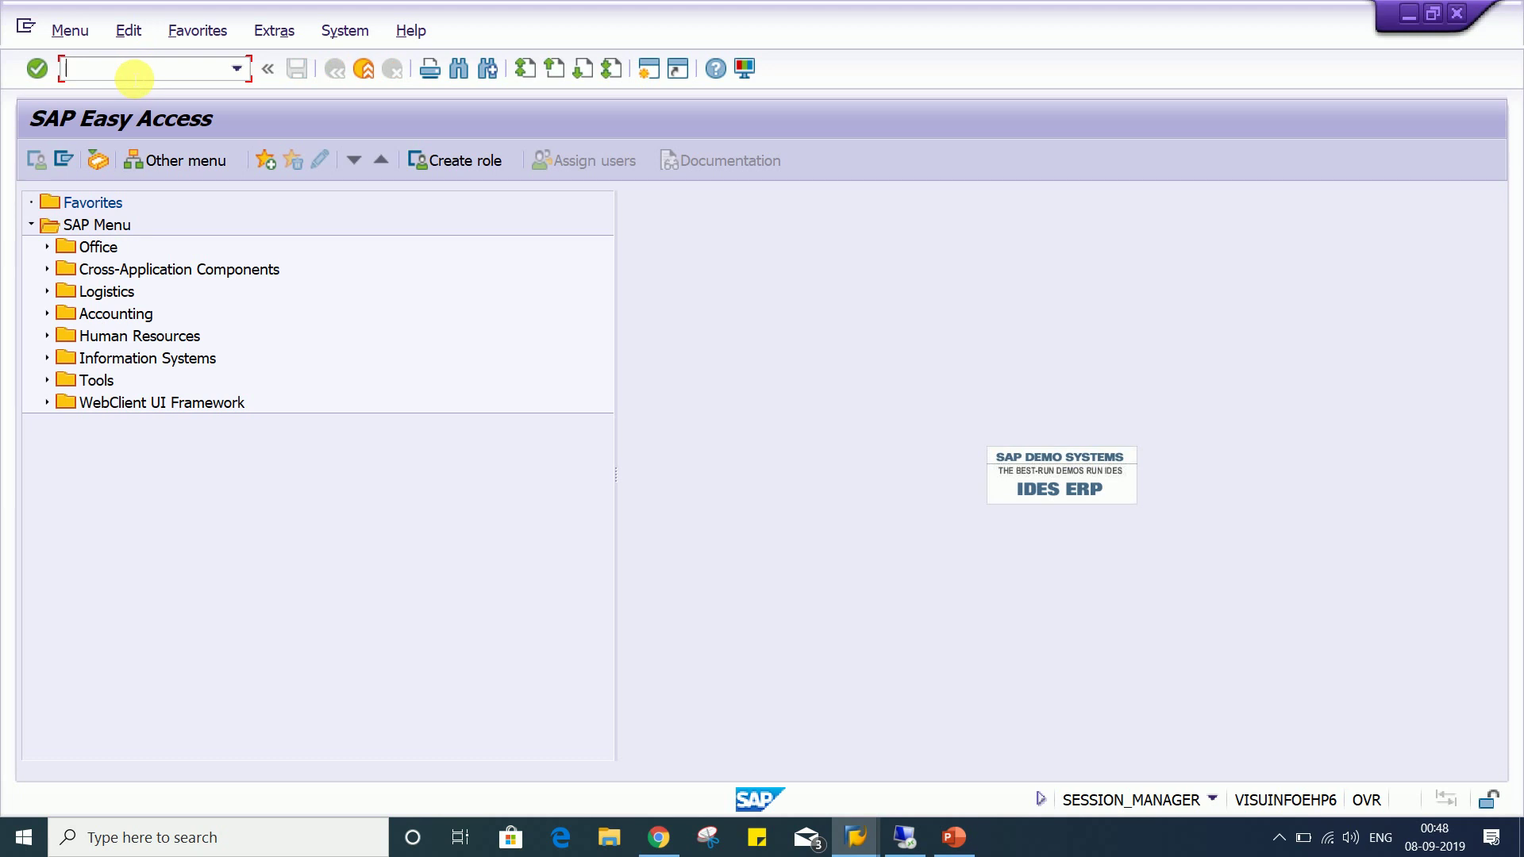
type("FB00")
key("Return")
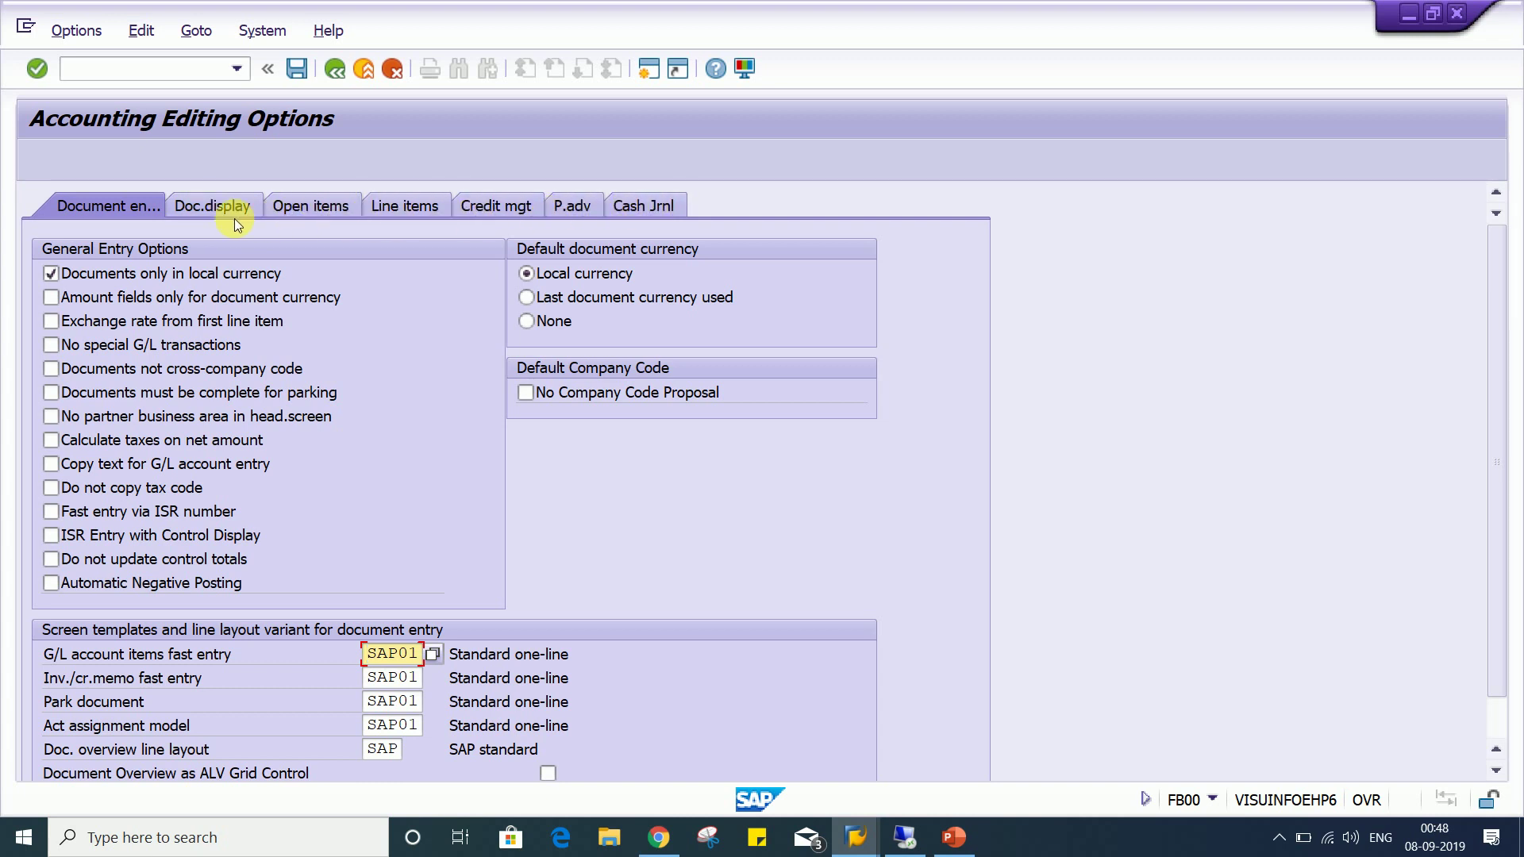
left_click(195, 205)
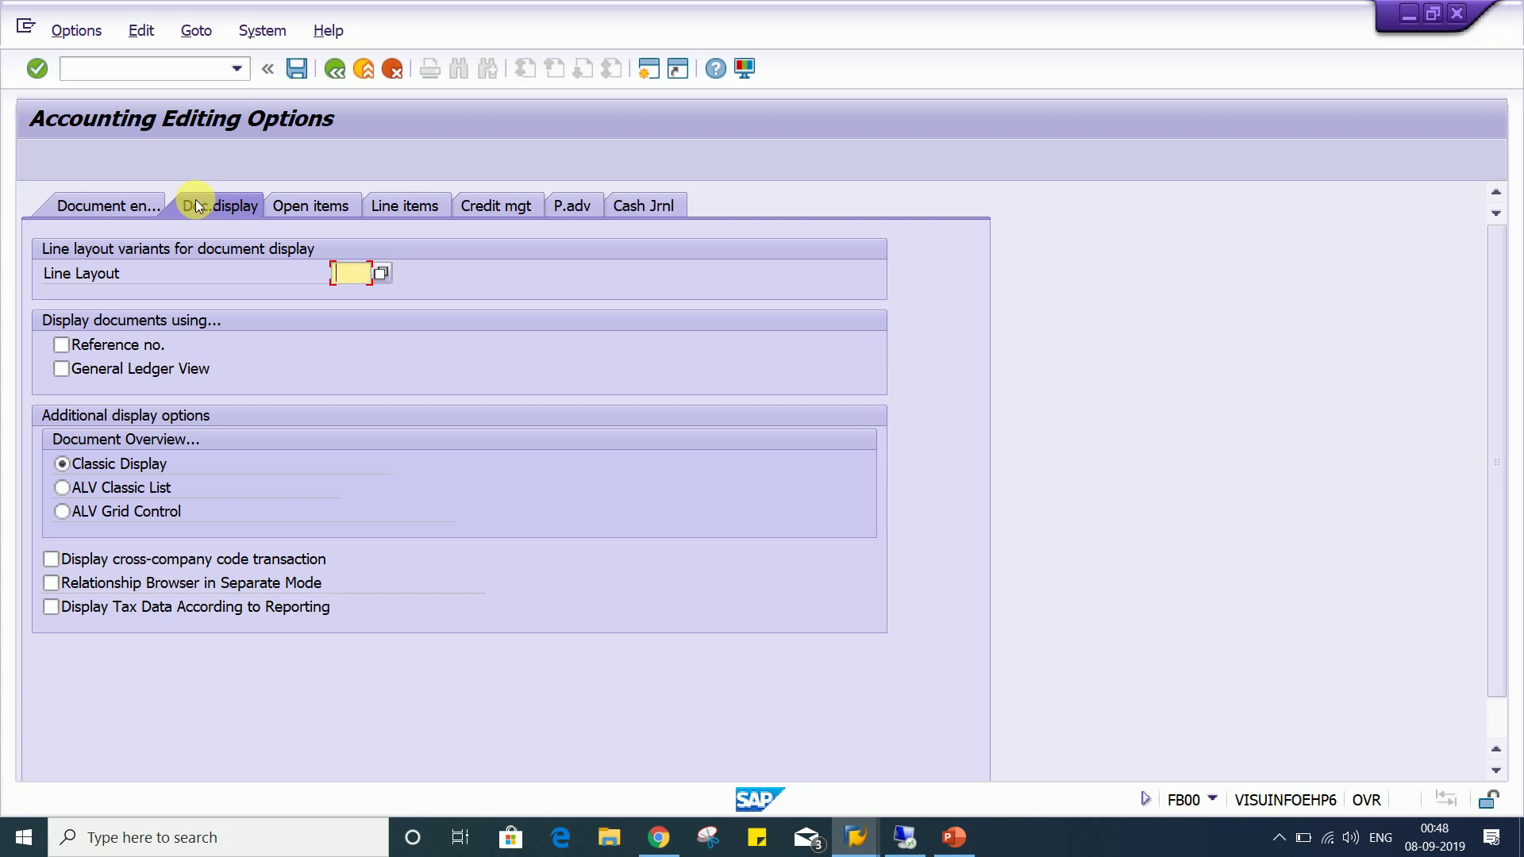
left_click(118, 206)
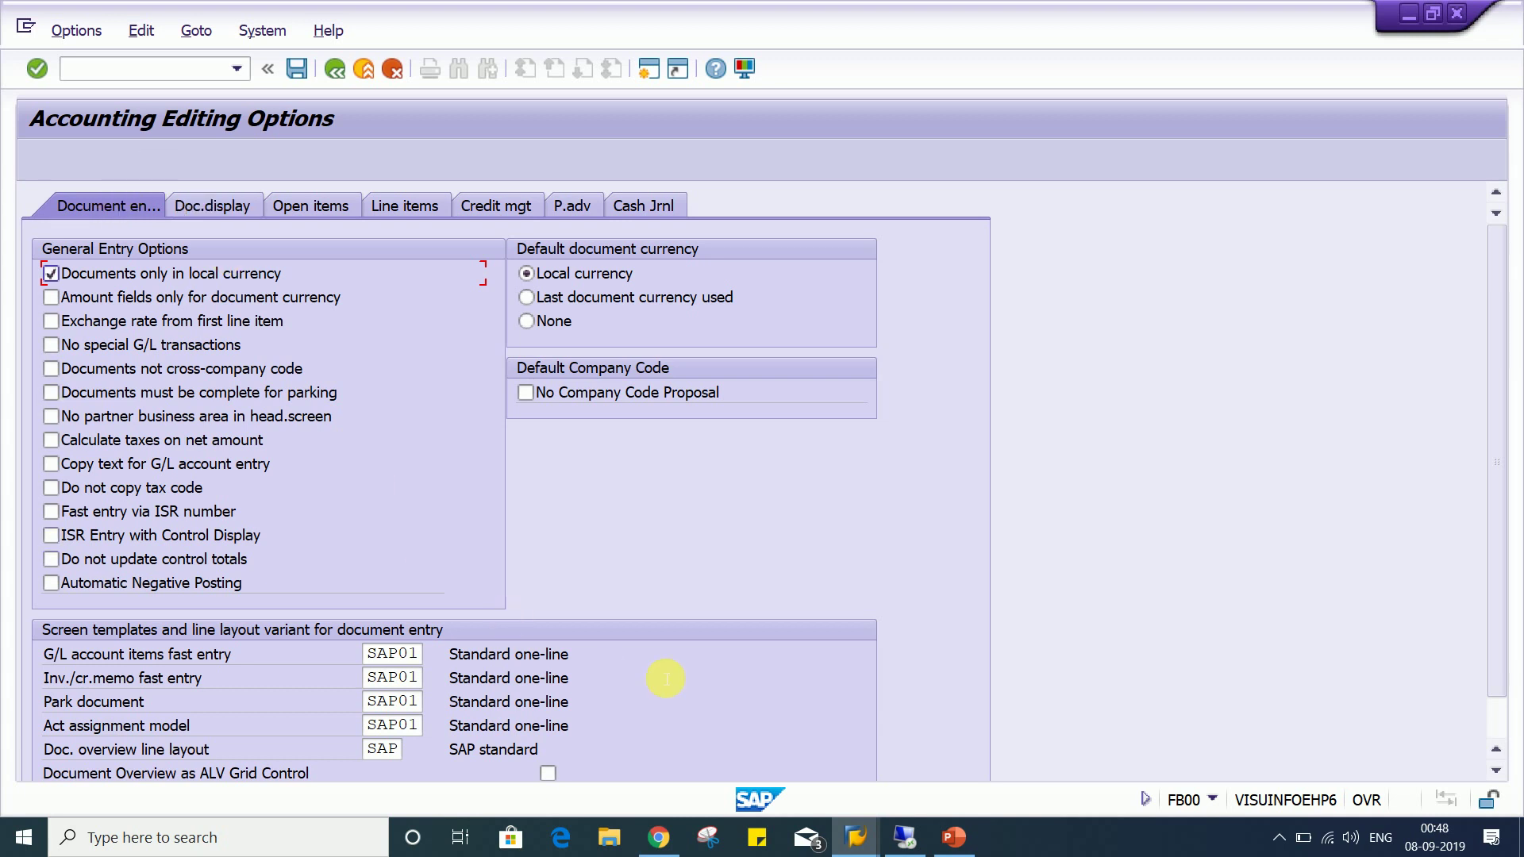
left_click(857, 835)
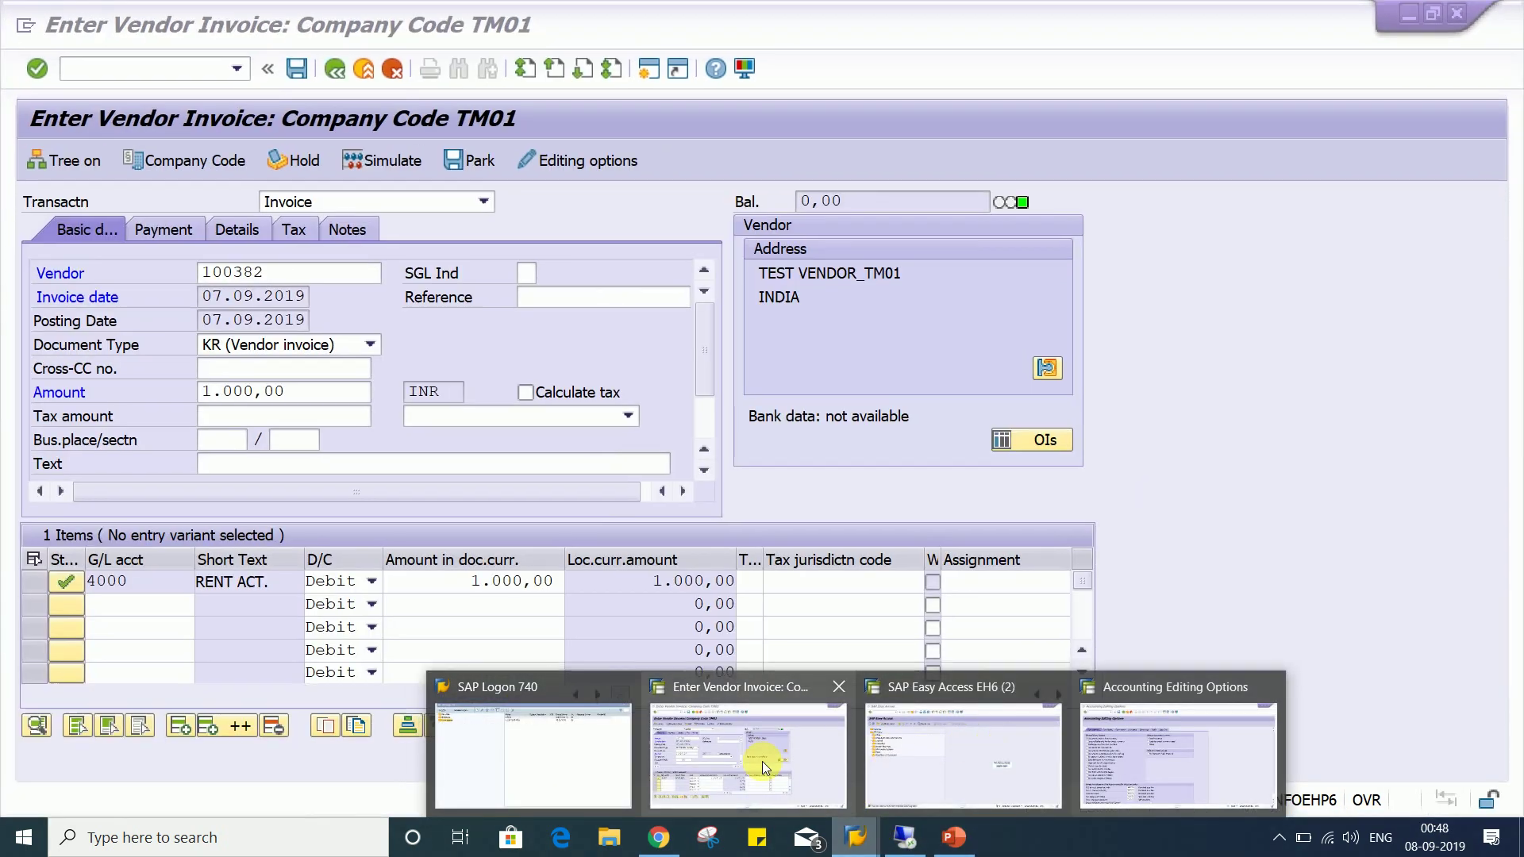
Step: From the FB60 invoice window, reopen Editing options and go back to activate them
left_click(762, 761)
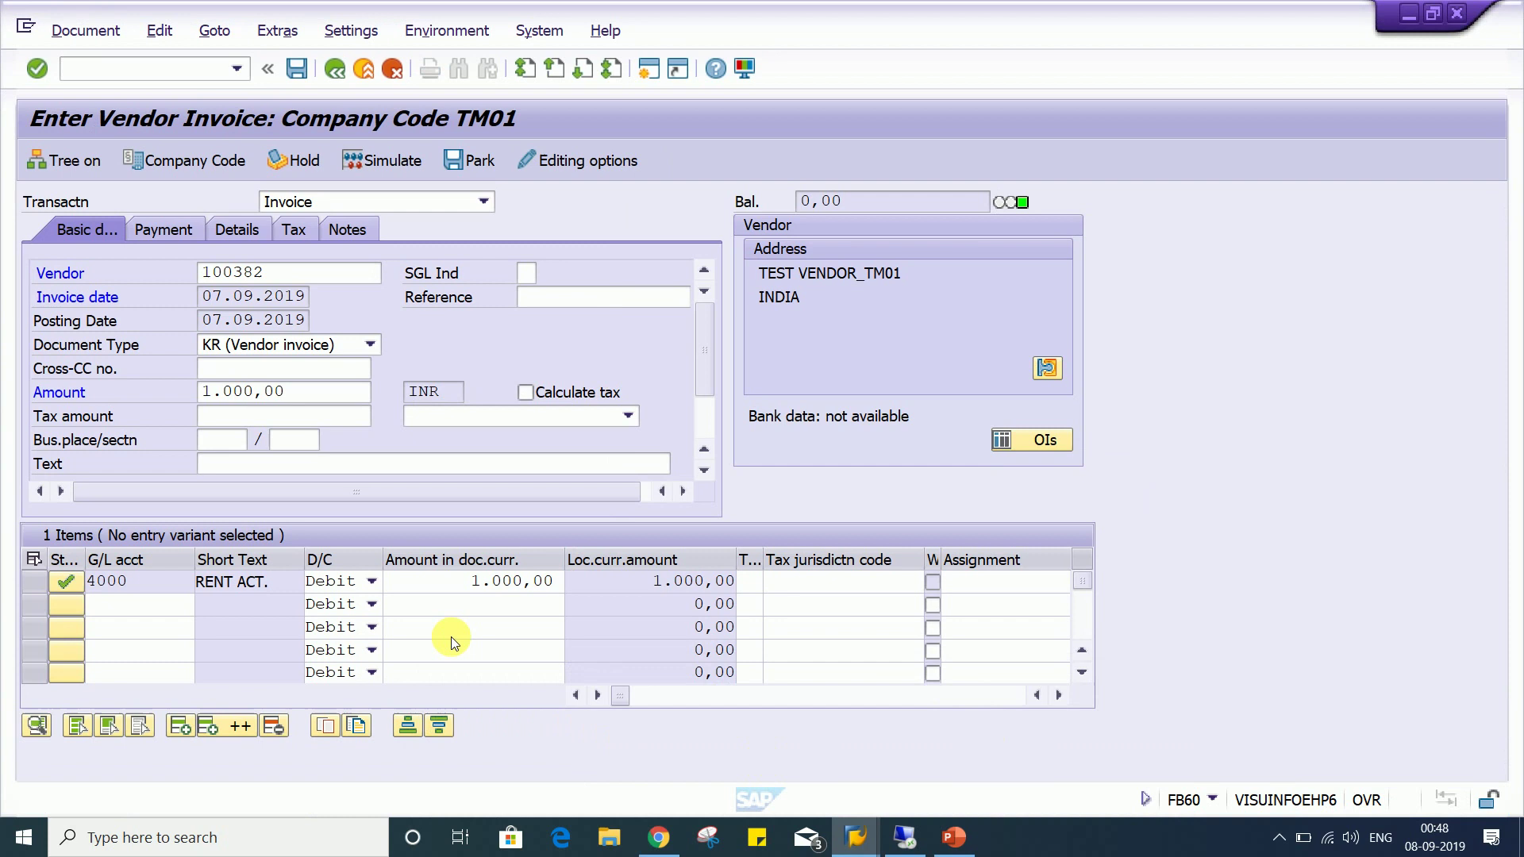
left_click(614, 161)
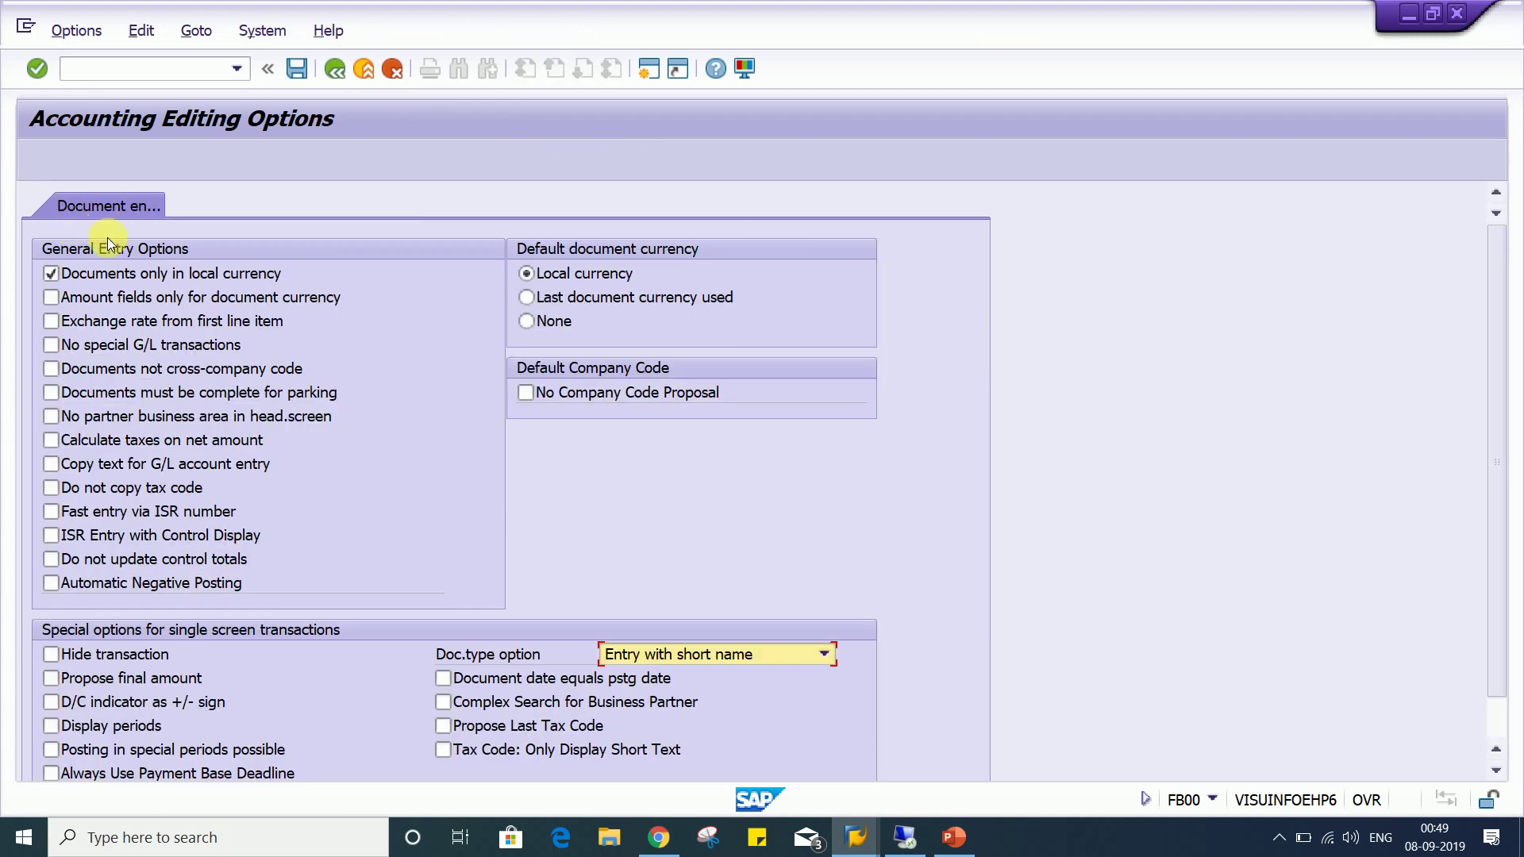
left_click(335, 69)
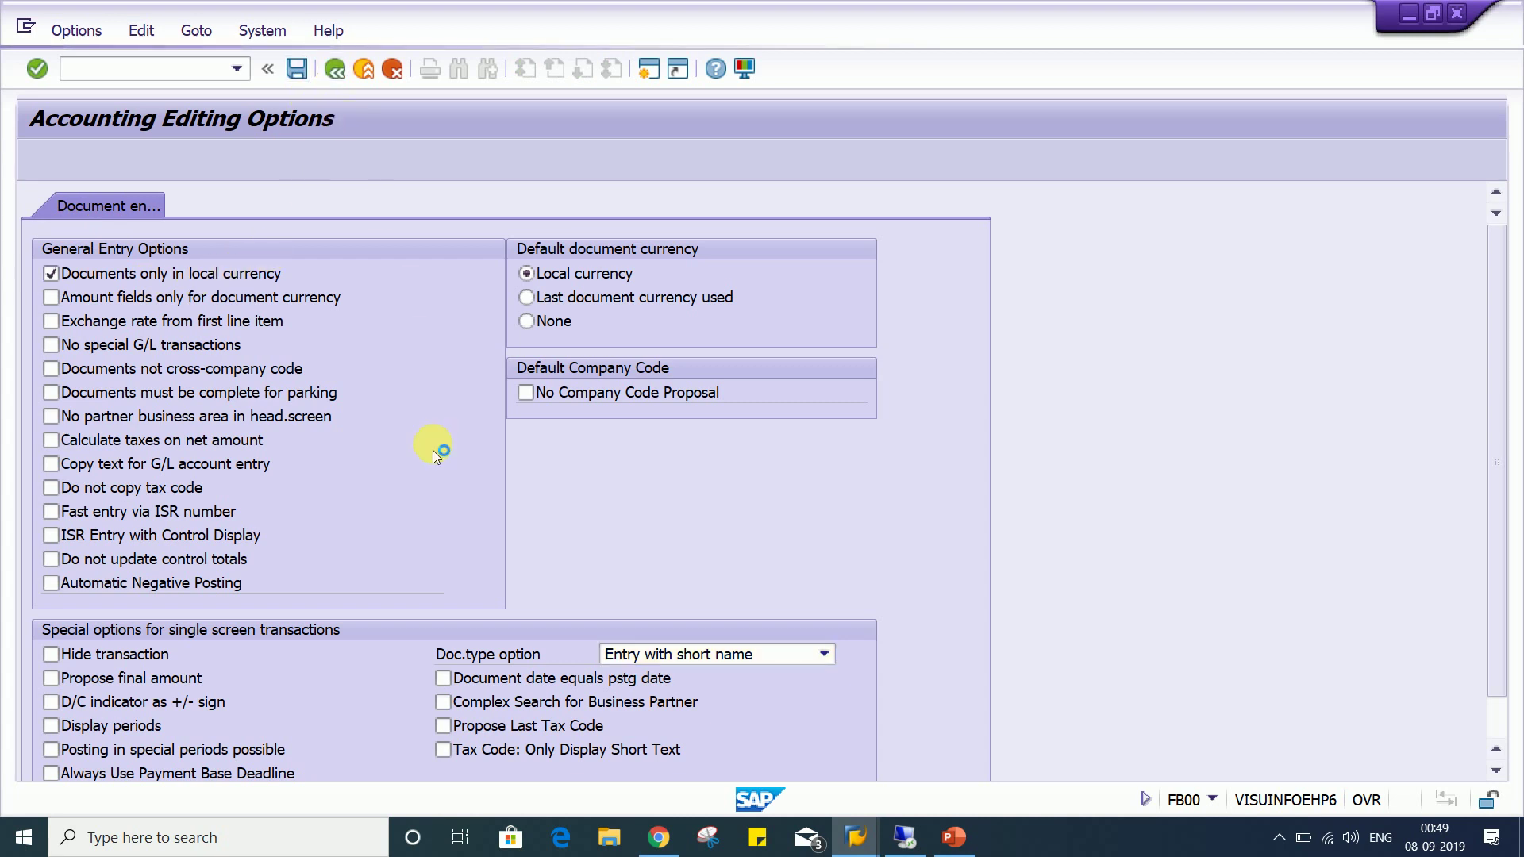